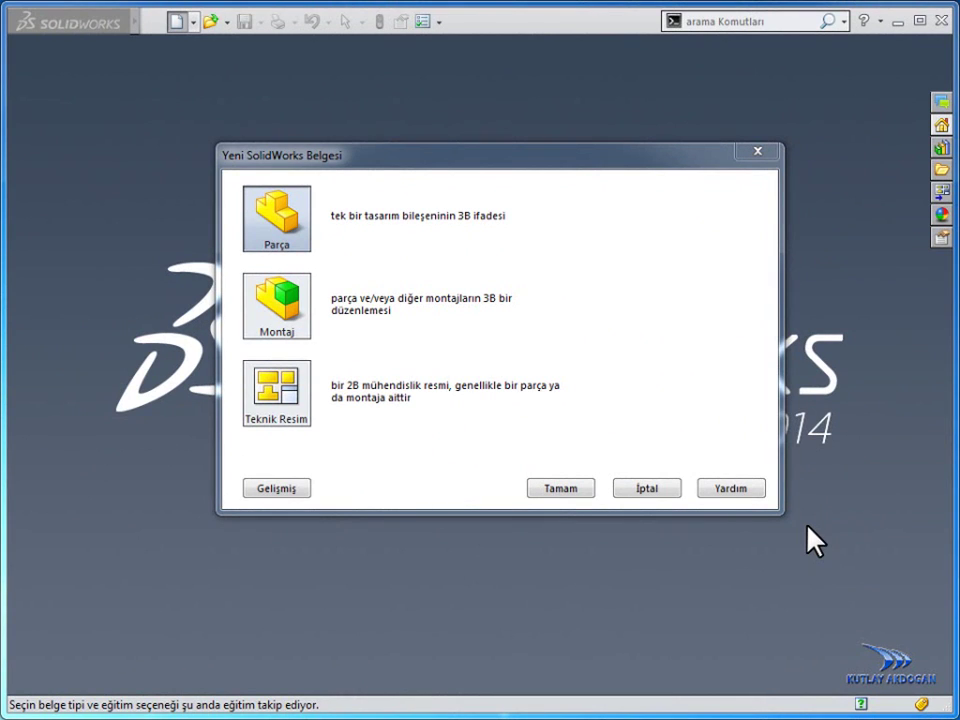
Step: Create a new Parça (Part) document, Part3
{"action": "left_click", "coordinate": [564, 490]}
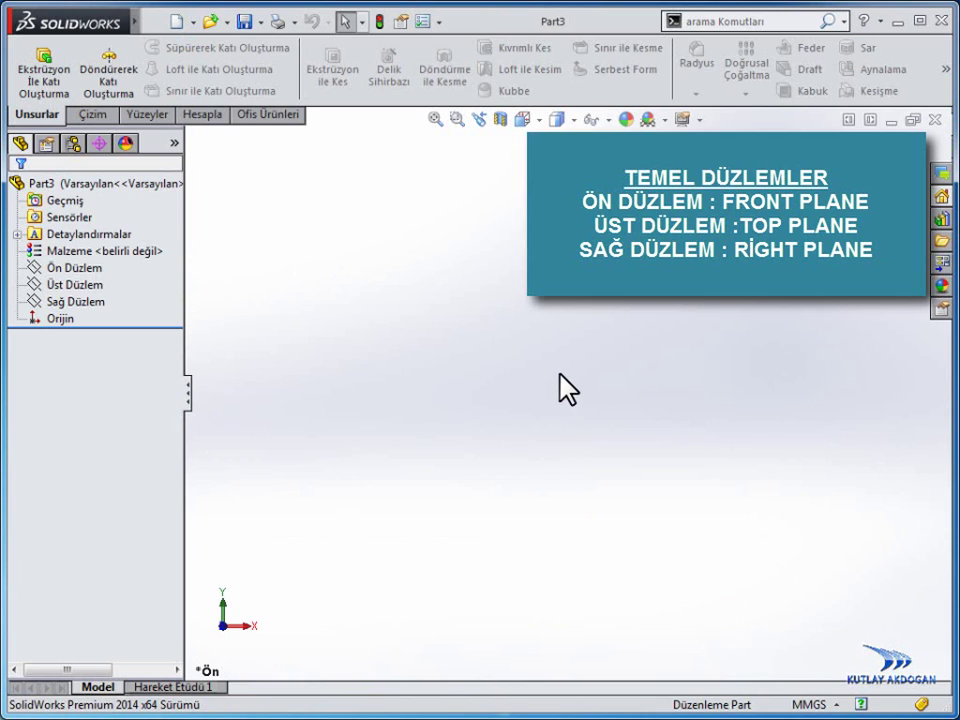
{"action": "left_click", "coordinate": [91, 115]}
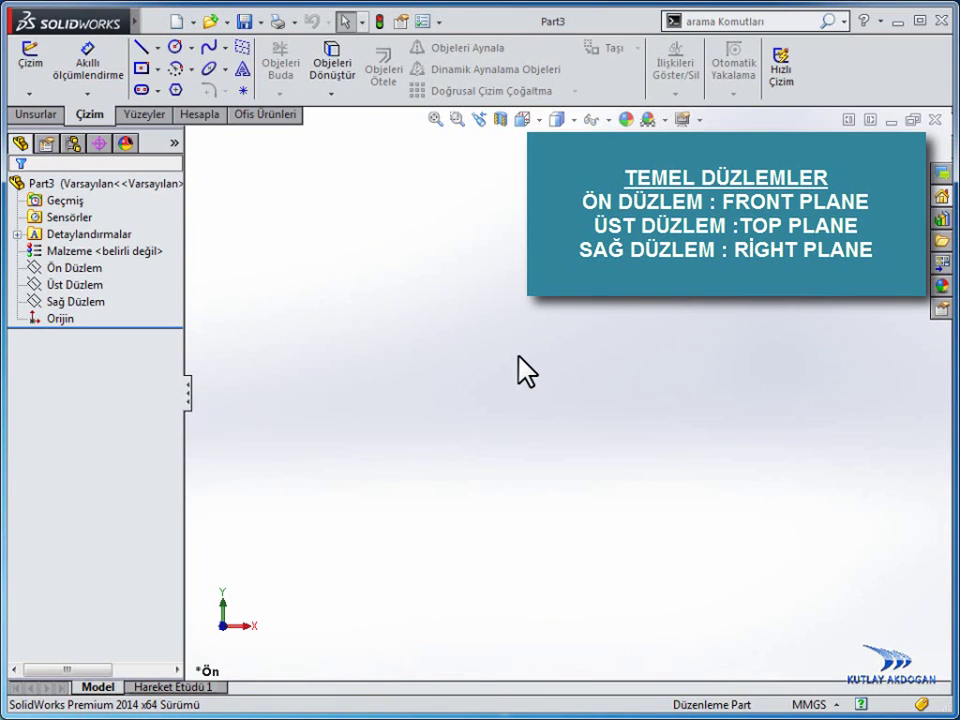
{"action": "left_click", "coordinate": [40, 115]}
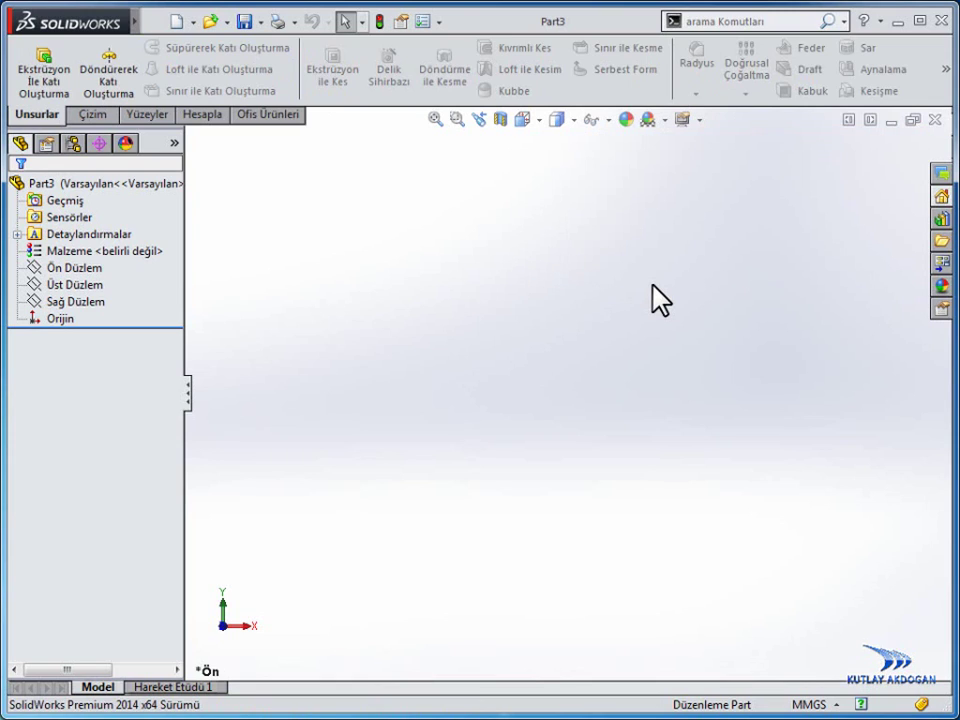
Step: Bring back the Çizim (Sketch) tool set in the CommandManager
{"action": "left_click", "coordinate": [90, 114]}
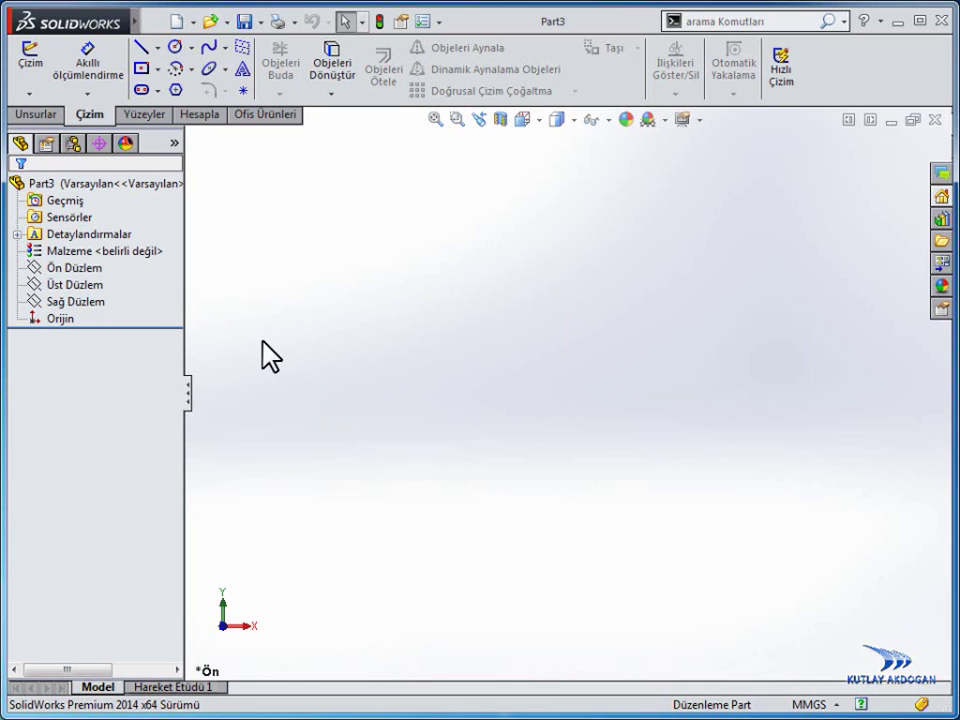
{"action": "left_click", "coordinate": [83, 268]}
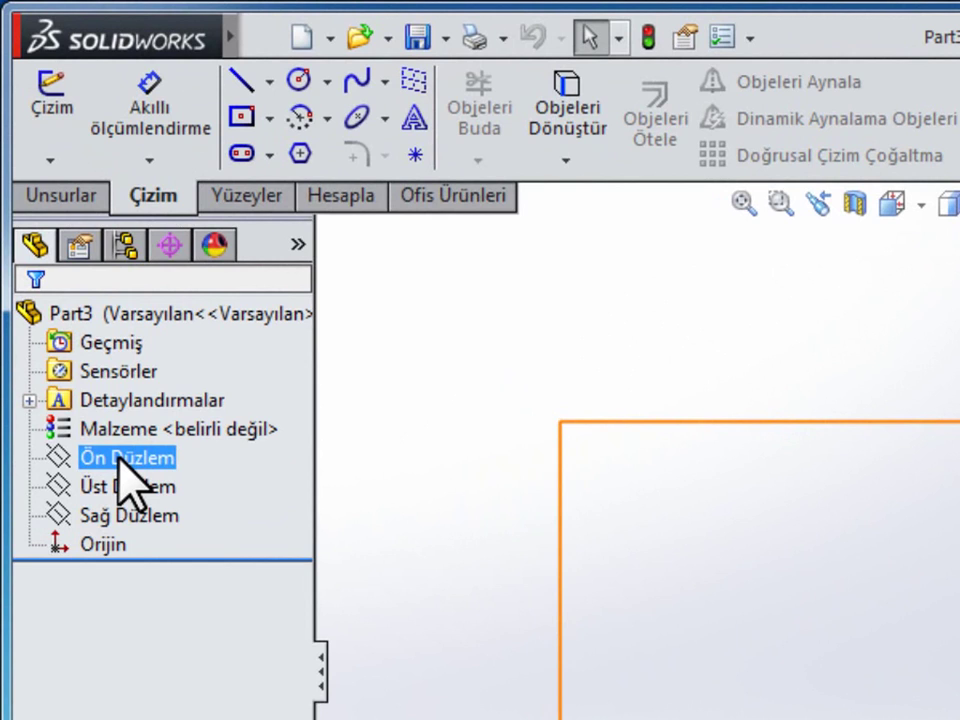
{"action": "right_click", "coordinate": [124, 470]}
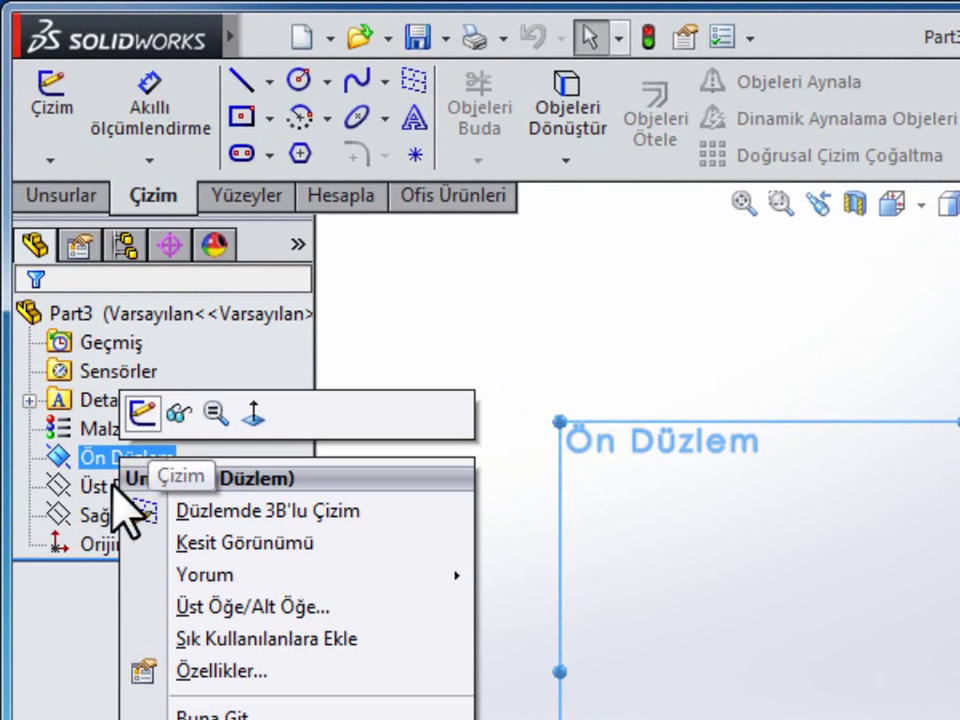
{"action": "left_click", "coordinate": [75, 660]}
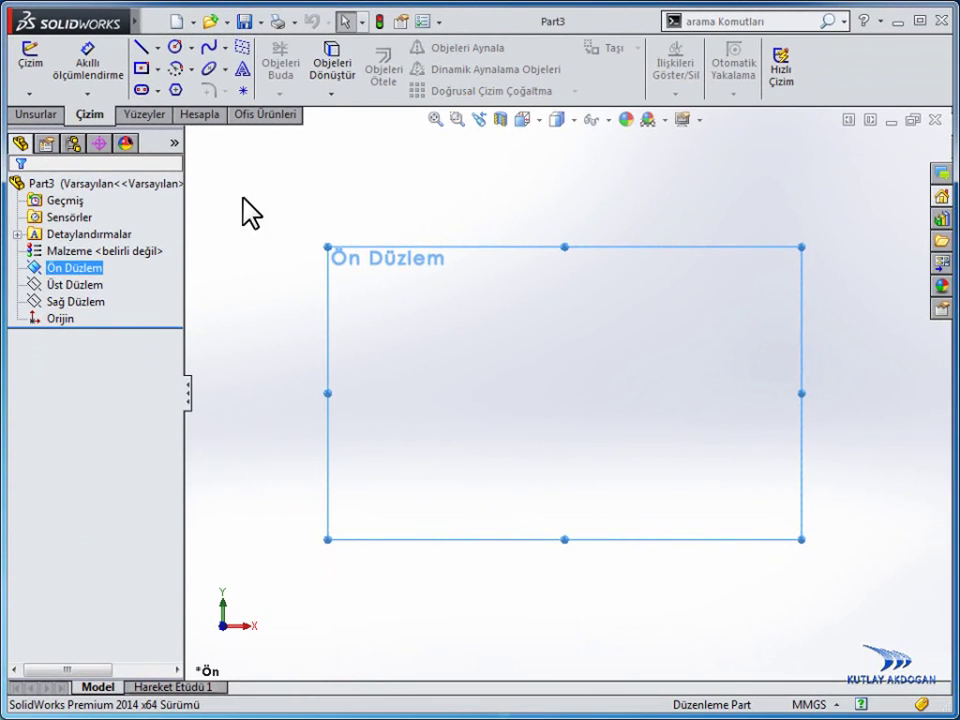
{"action": "left_click", "coordinate": [242, 198]}
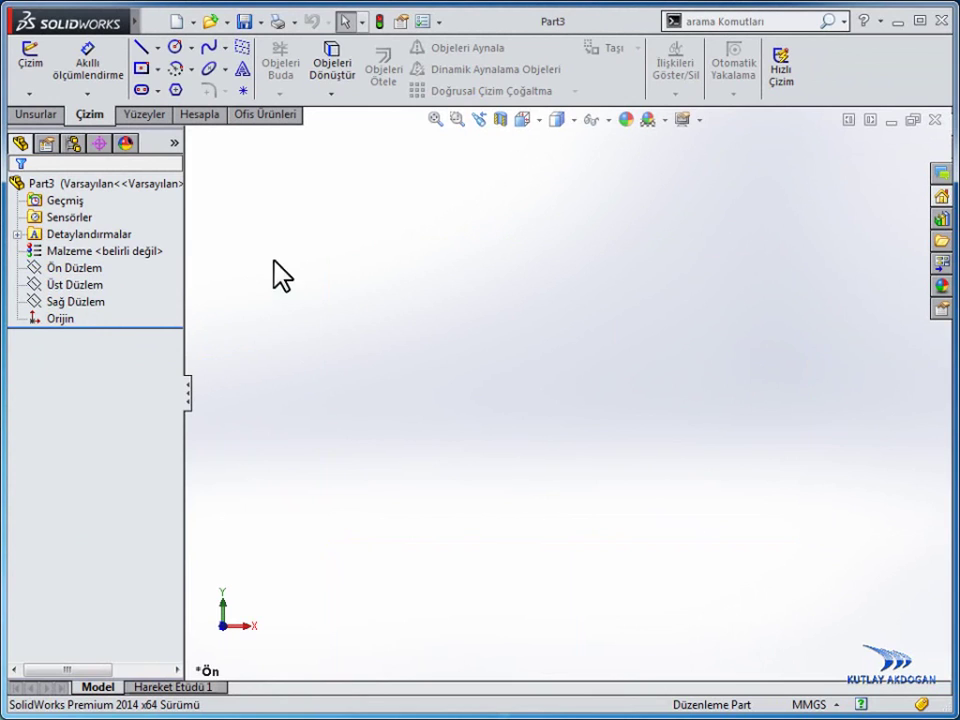
Step: Show the empty part in Isometric view, abandoning the circle's plane selection
{"action": "left_click", "coordinate": [177, 49]}
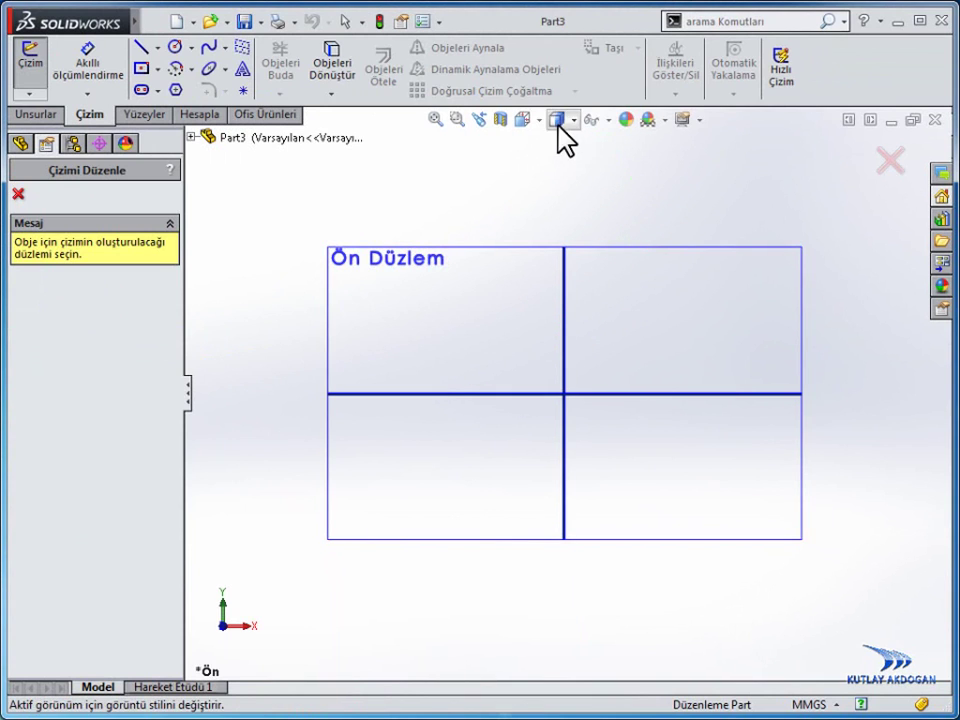
{"action": "left_click", "coordinate": [524, 121]}
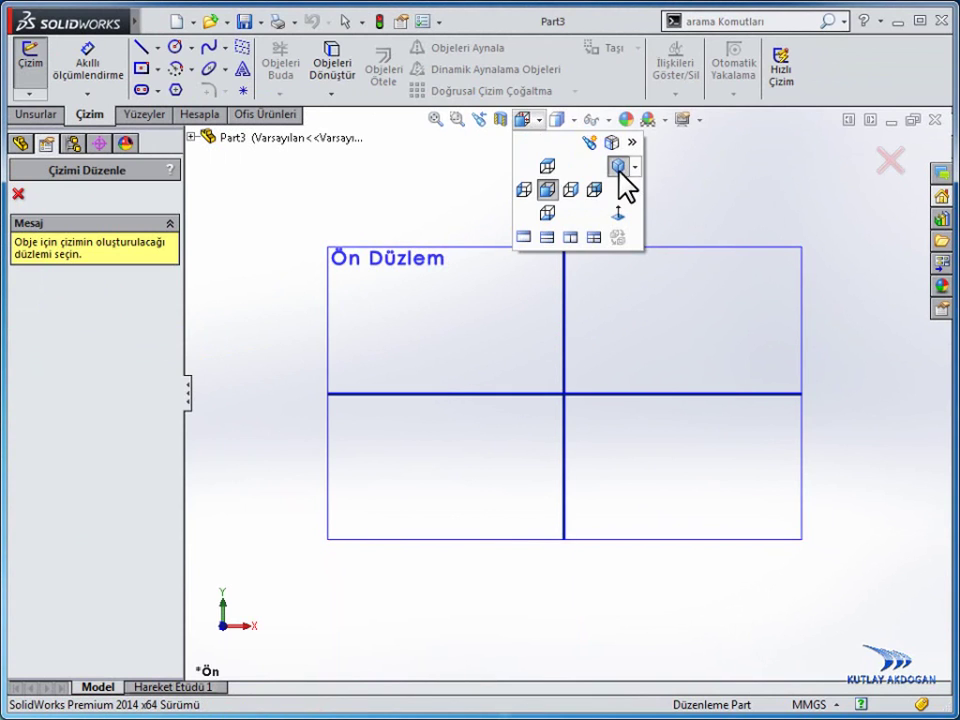
{"action": "left_click", "coordinate": [617, 166]}
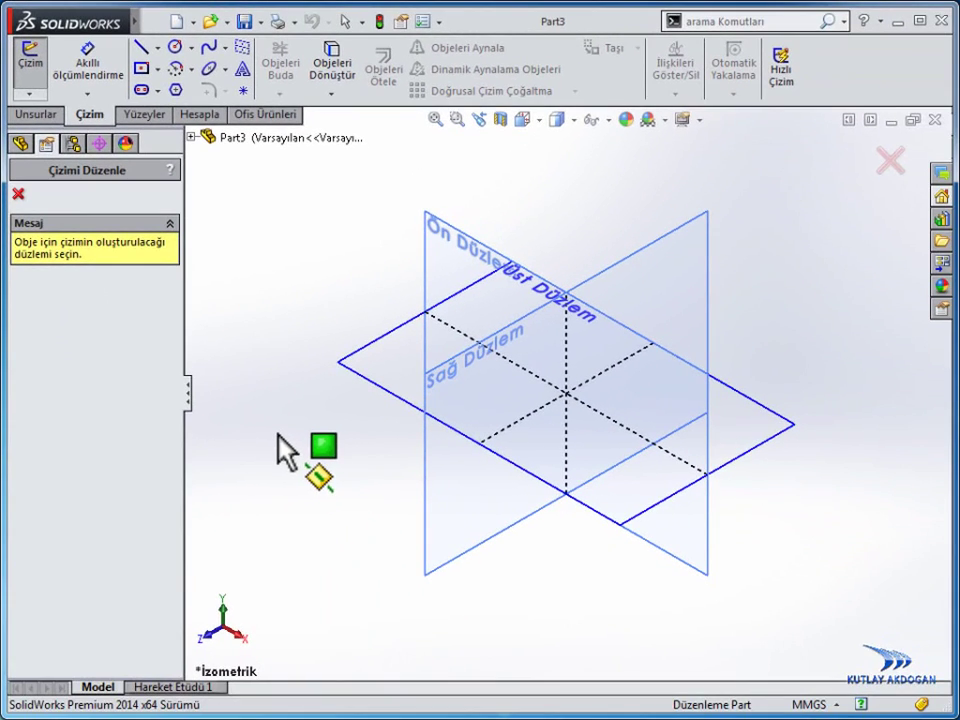
{"action": "left_click", "coordinate": [191, 137]}
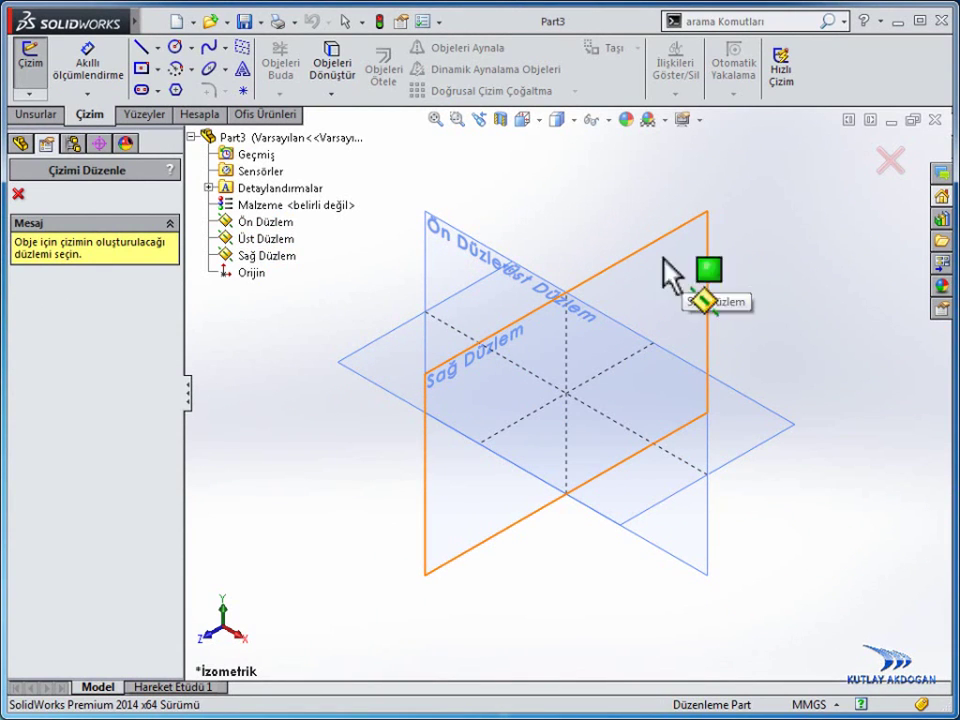
{"action": "left_click", "coordinate": [18, 194]}
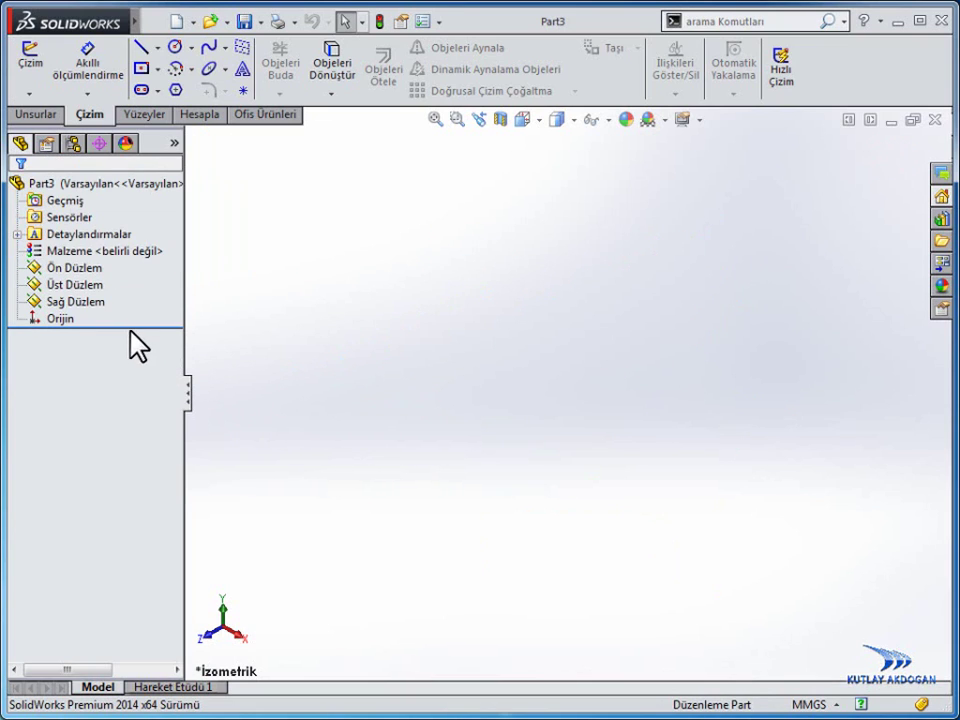
Step: Start sketch Çizim1 on the Üst Düzlem (Top) plane
{"action": "left_click", "coordinate": [78, 286]}
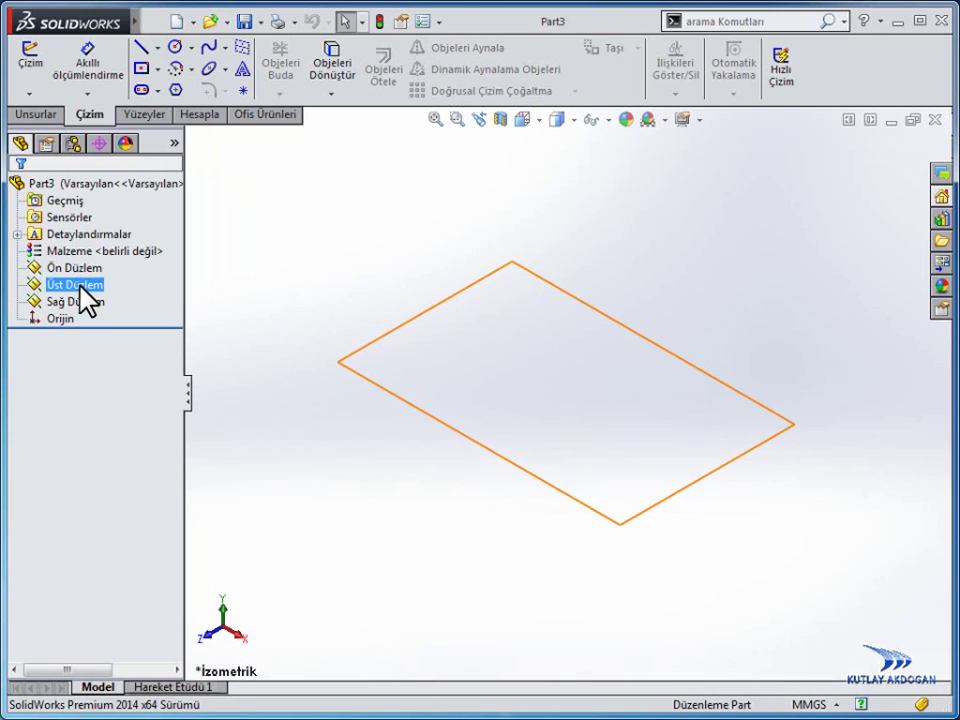
{"action": "left_click", "coordinate": [80, 288]}
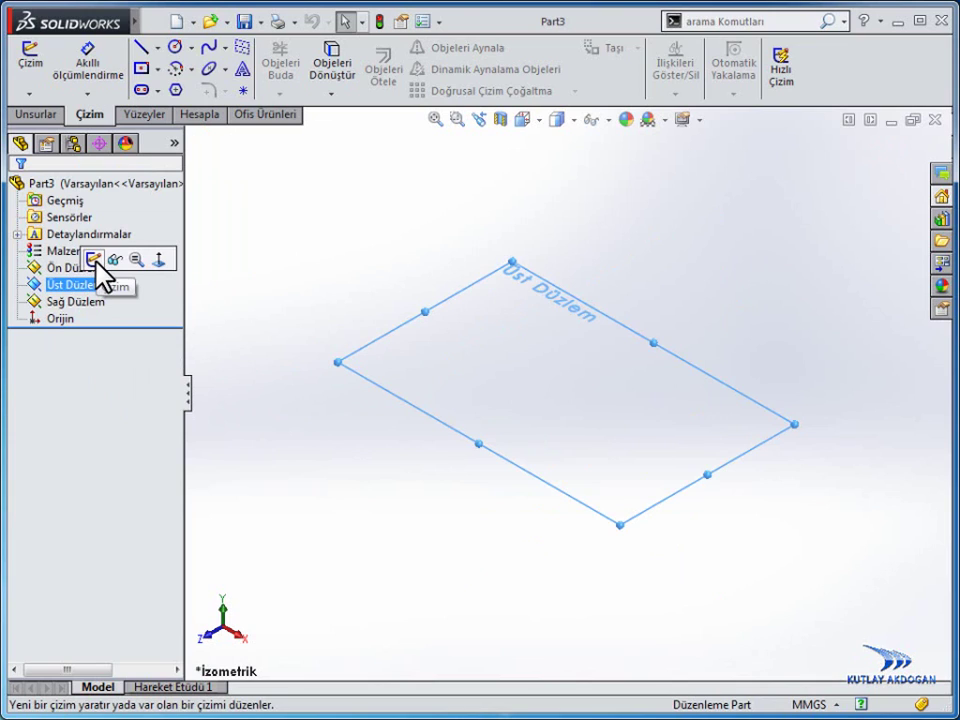
{"action": "left_click", "coordinate": [95, 260]}
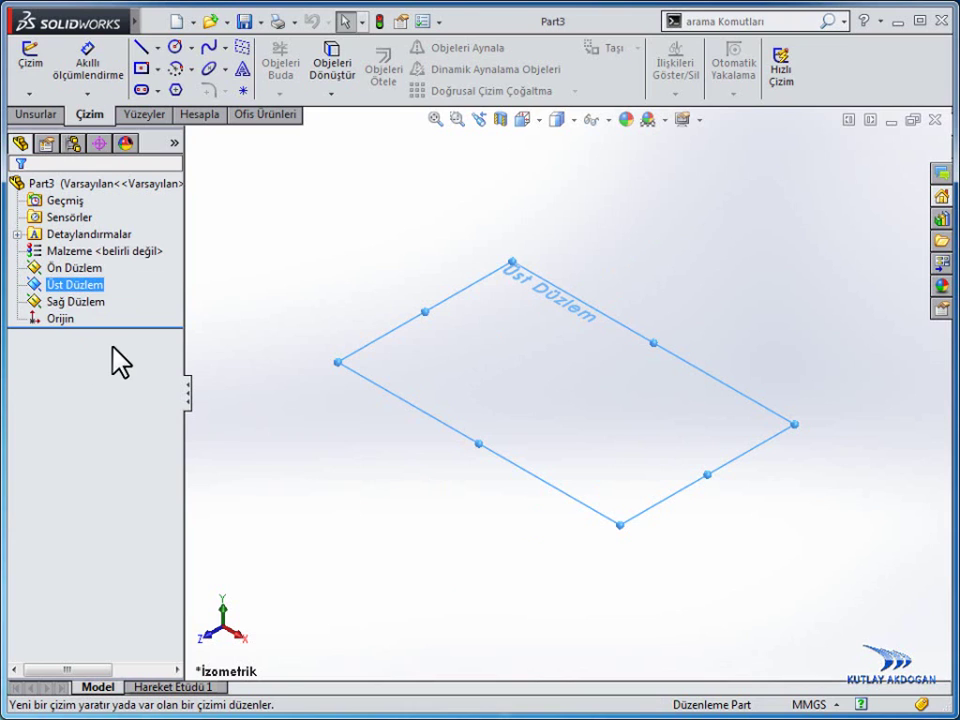
{"action": "left_click", "coordinate": [84, 293]}
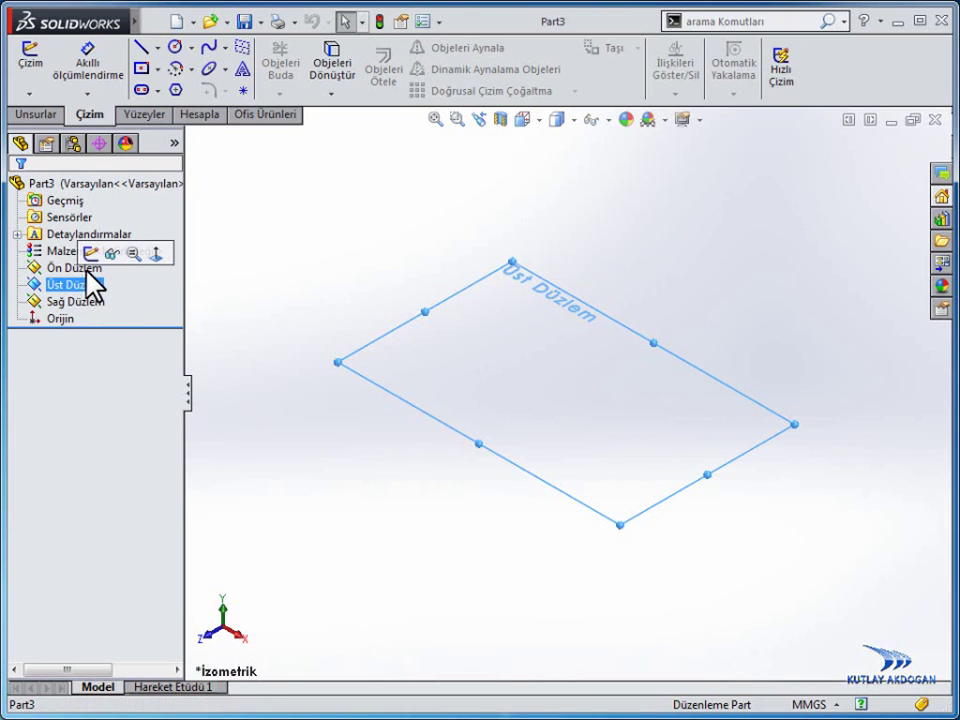
{"action": "left_click", "coordinate": [93, 268], "text": "ctrl"}
{"action": "left_click", "coordinate": [91, 255]}
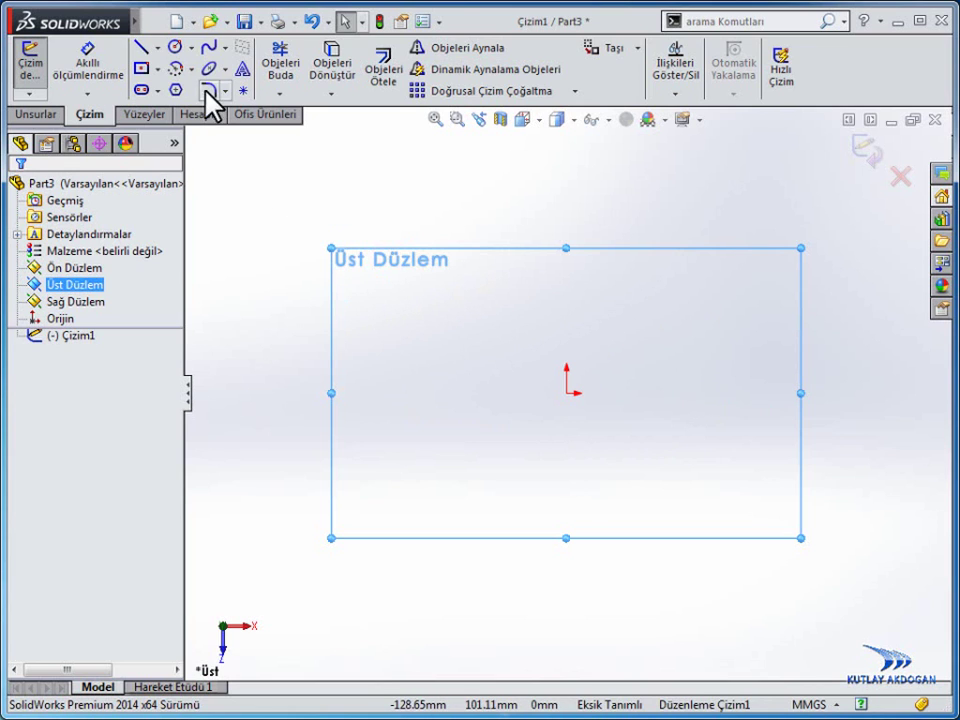
Step: Draw a circle centred on the origin
{"action": "left_click", "coordinate": [175, 47]}
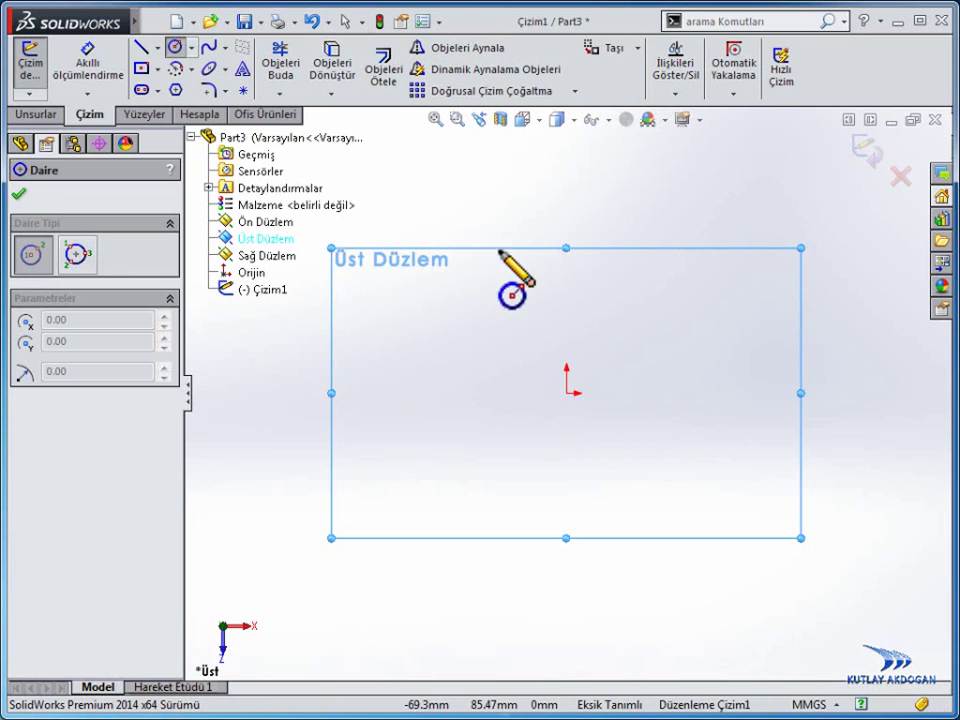
{"action": "left_click", "coordinate": [566, 393]}
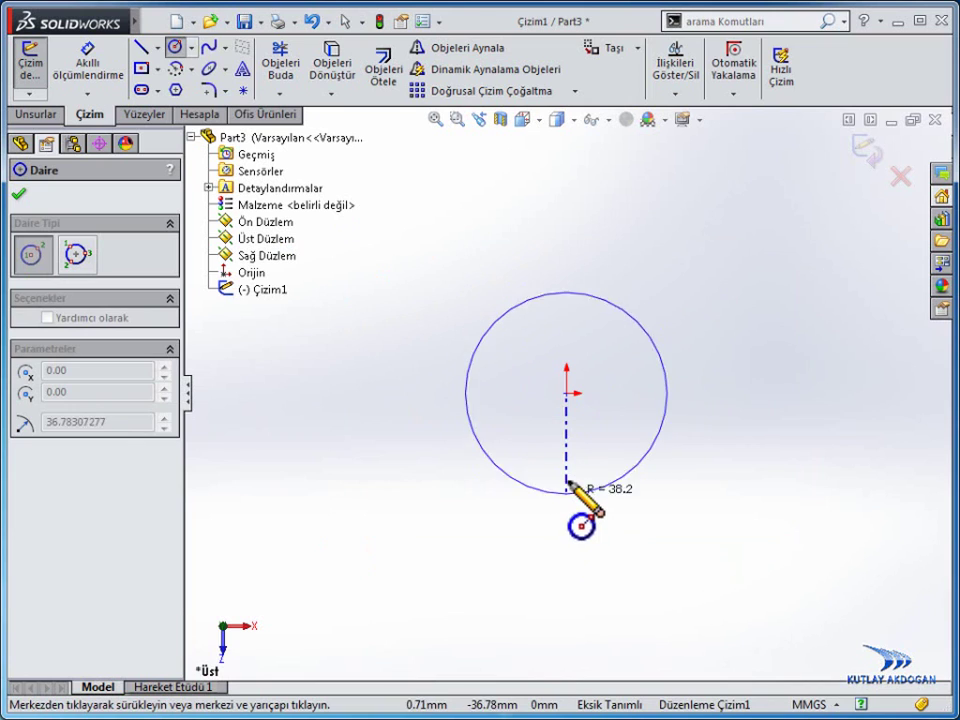
{"action": "left_click", "coordinate": [595, 472]}
{"action": "right_click", "coordinate": [711, 249]}
{"action": "left_click", "coordinate": [740, 257]}
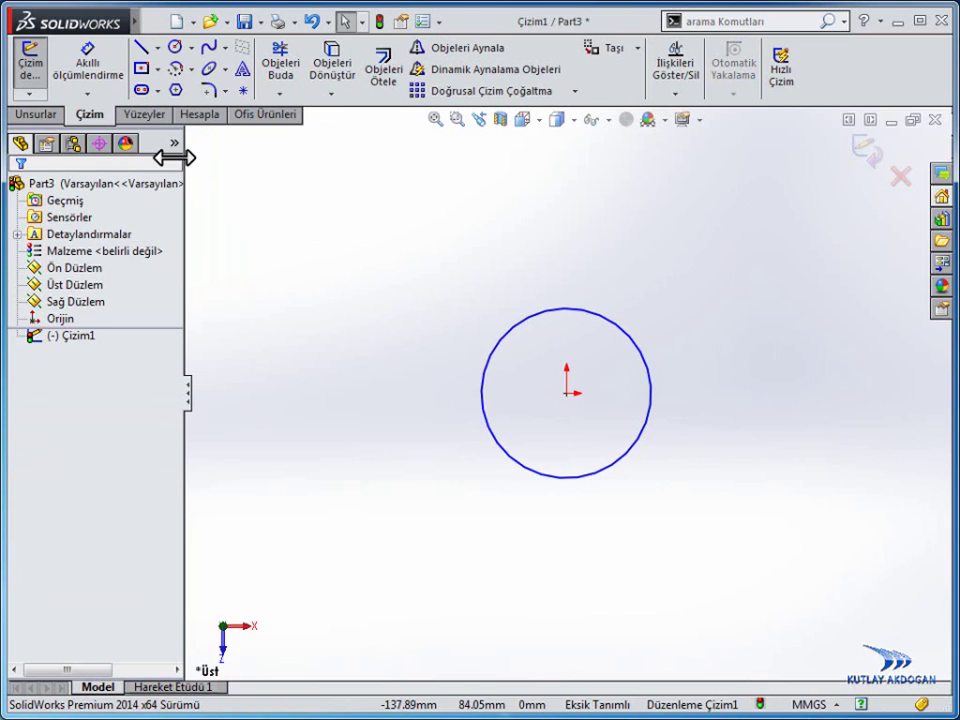
Step: Draw a centre rectangle on the origin enclosing the circle
{"action": "left_click", "coordinate": [139, 70]}
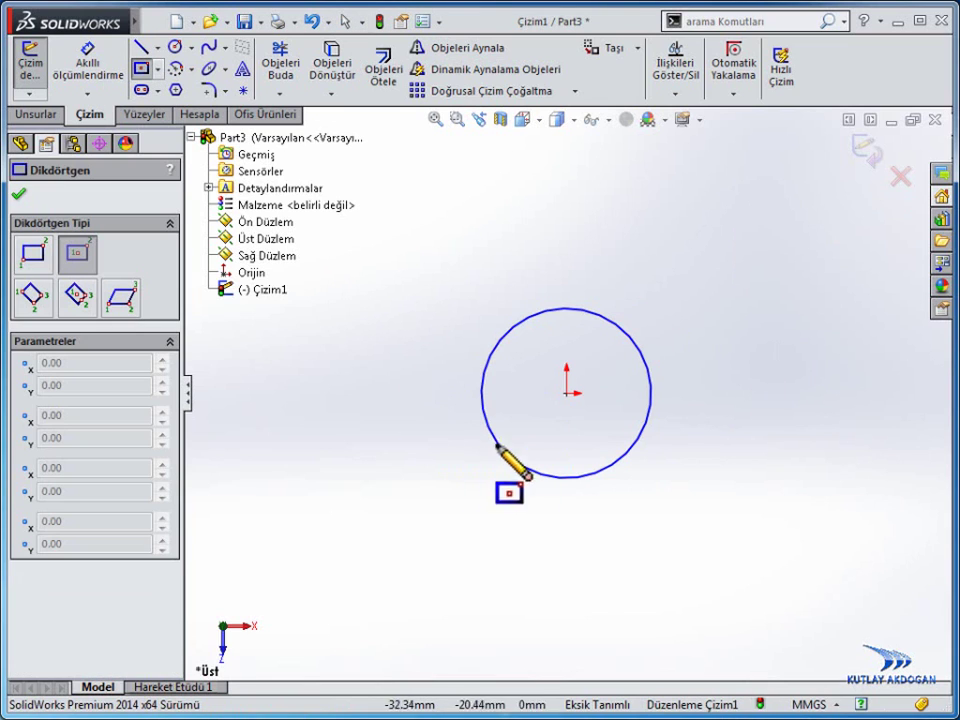
{"action": "left_click", "coordinate": [568, 395]}
{"action": "left_click", "coordinate": [386, 526]}
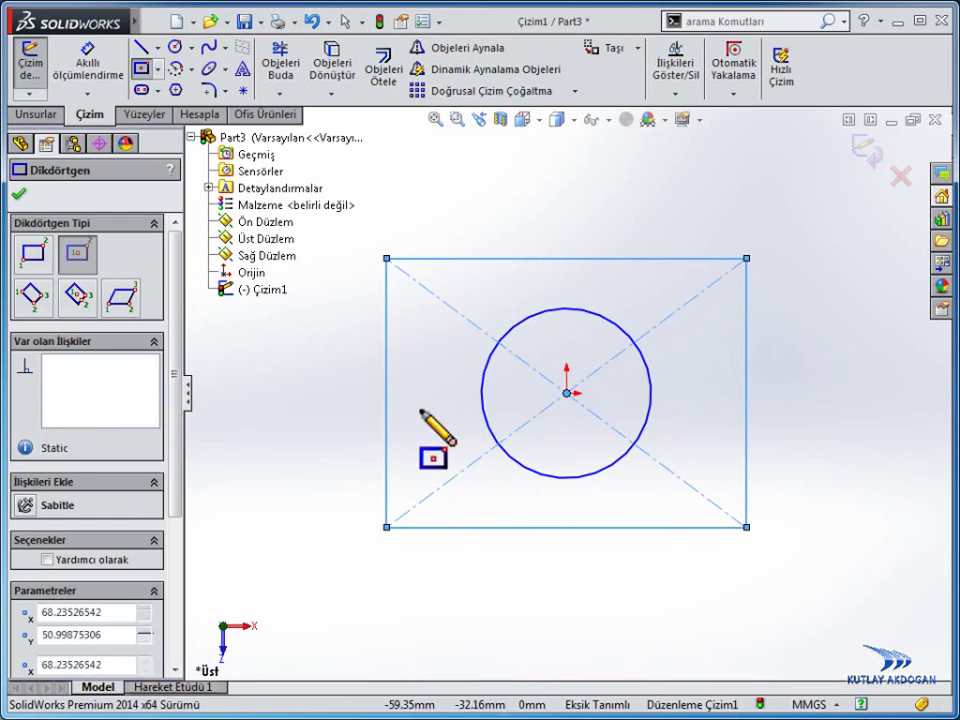
{"action": "right_click", "coordinate": [484, 182]}
{"action": "left_click", "coordinate": [516, 192]}
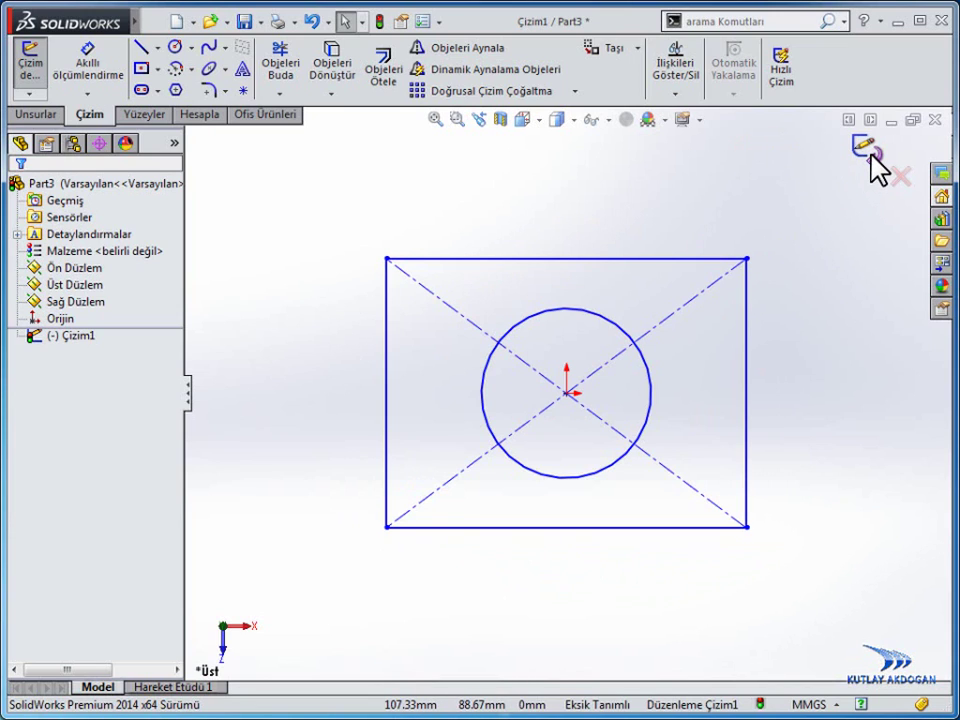
{"action": "left_click", "coordinate": [871, 158]}
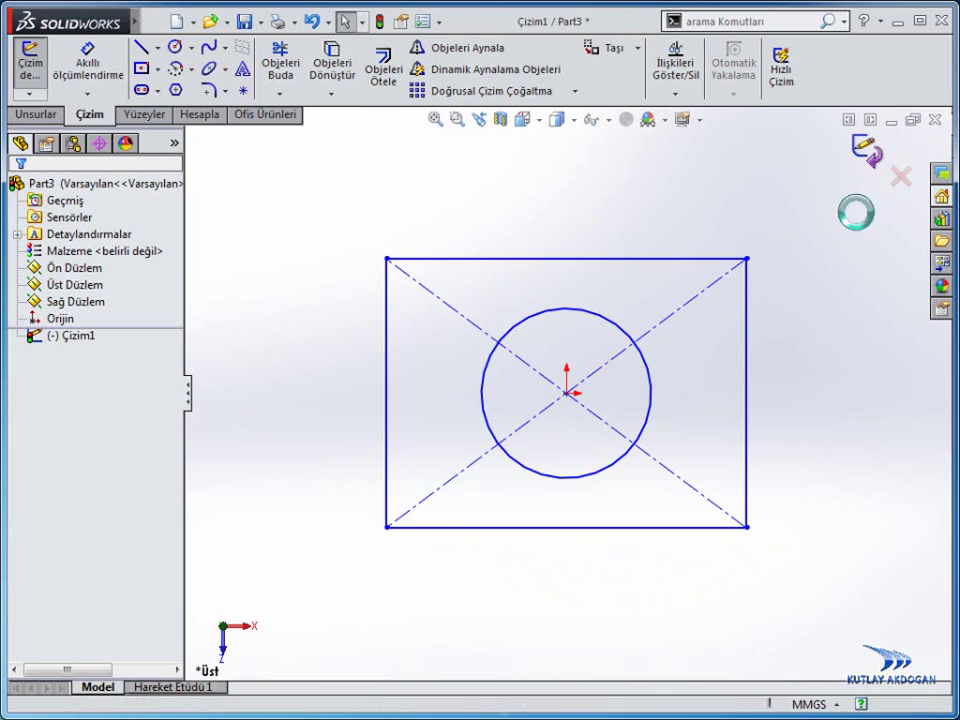
Step: Exit sketch Çizim1 and show the Unsurlar (Features) tools
{"action": "left_click", "coordinate": [855, 368]}
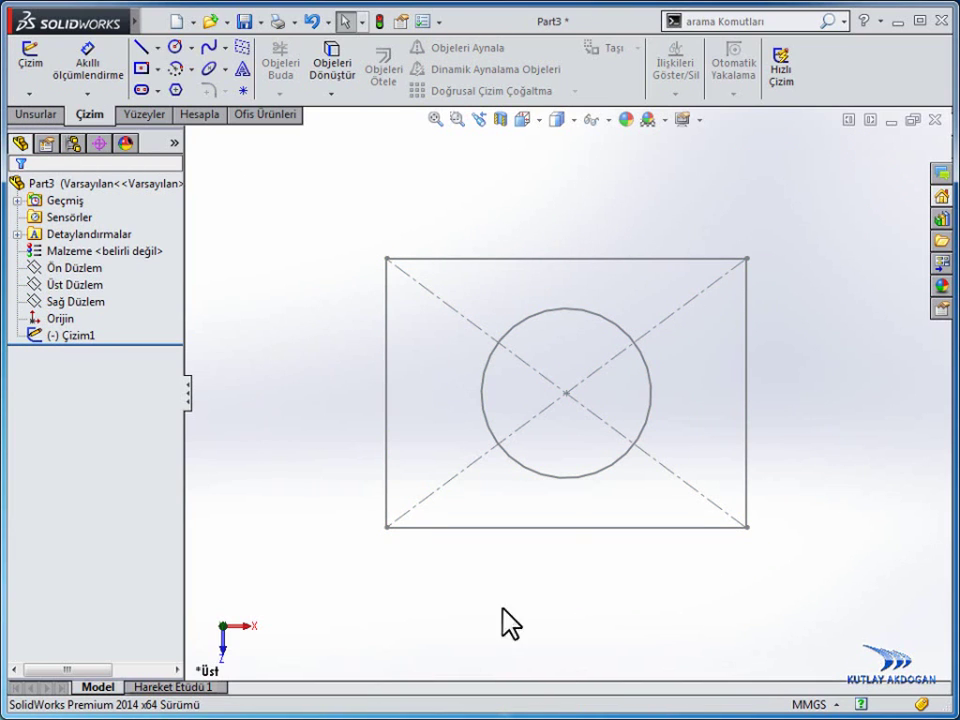
{"action": "left_click", "coordinate": [38, 115]}
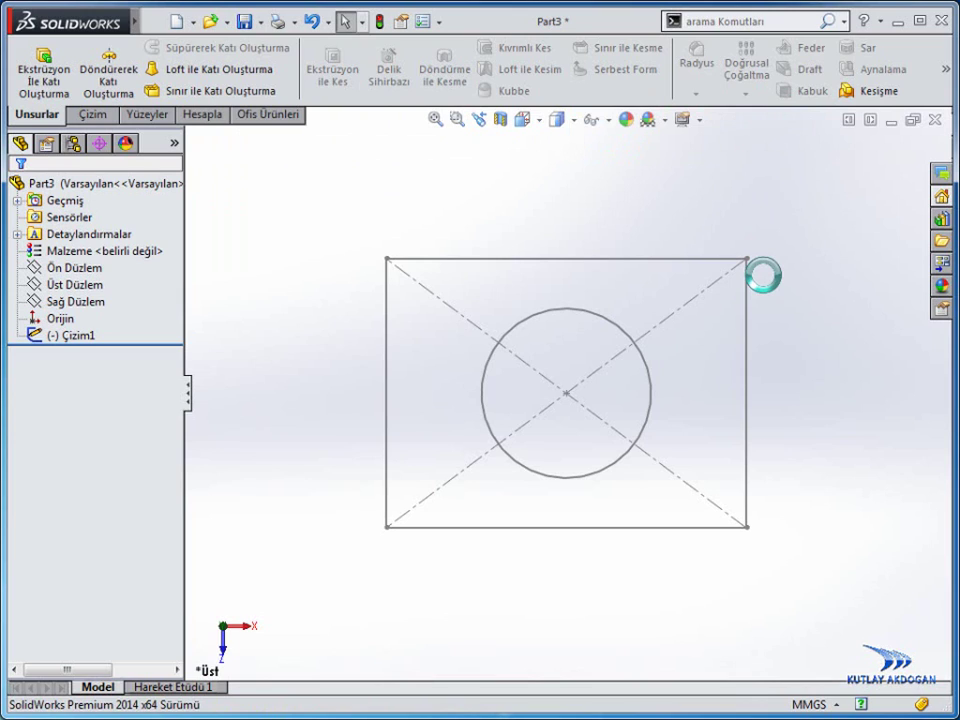
Step: Extrude Çizim1 25 mm into a solid block, selecting the region around the circle
{"action": "left_click", "coordinate": [49, 68]}
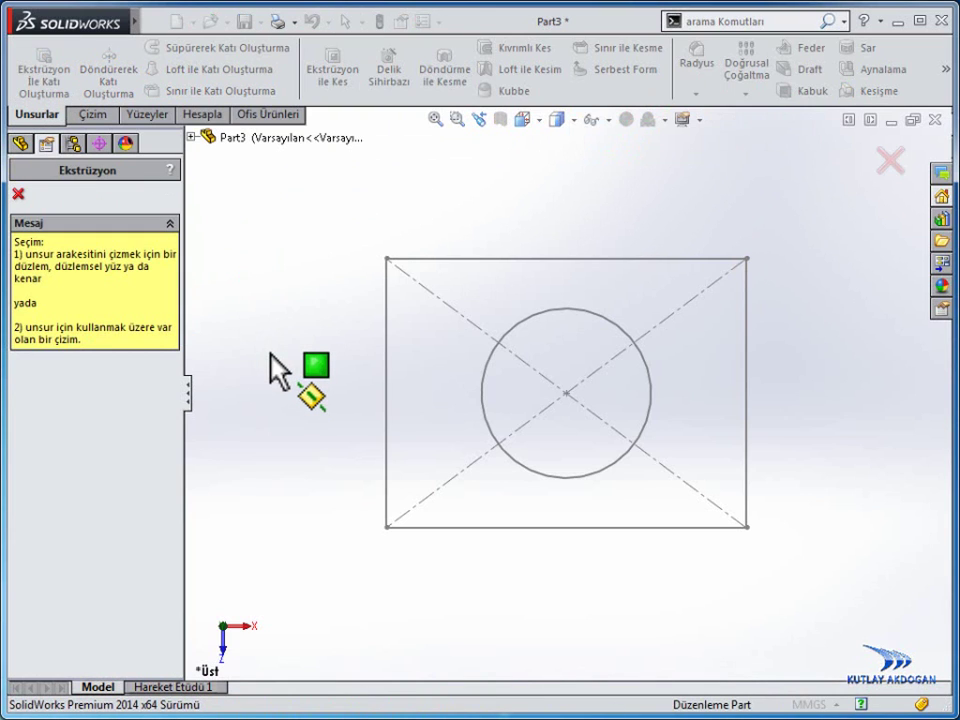
{"action": "left_click", "coordinate": [535, 262]}
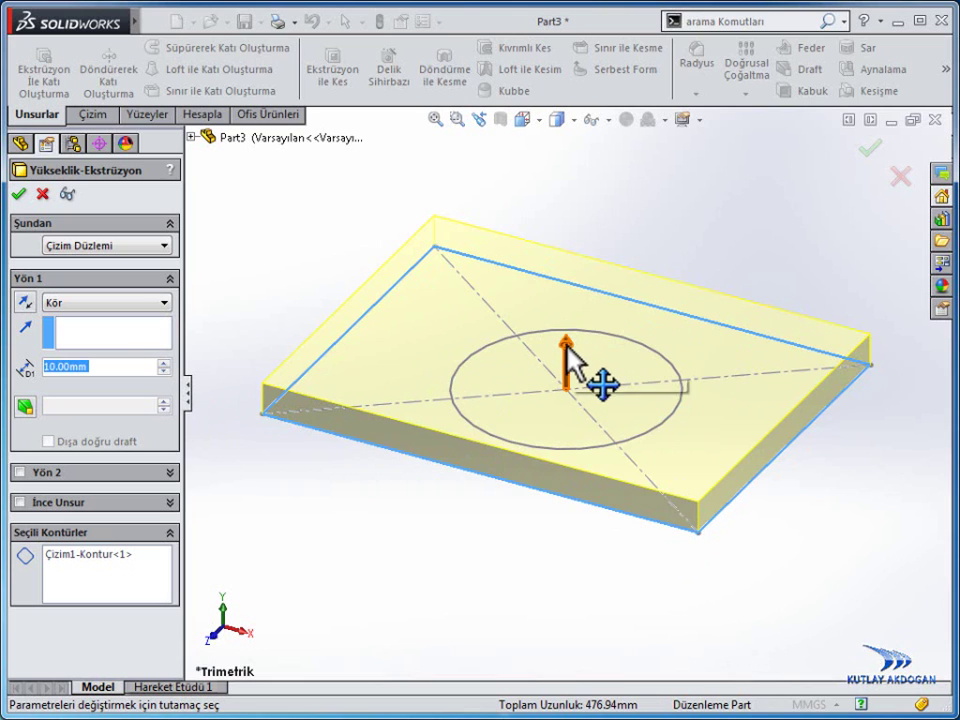
{"action": "left_click_drag", "start_coordinate": [572, 334], "coordinate": [560, 316]}
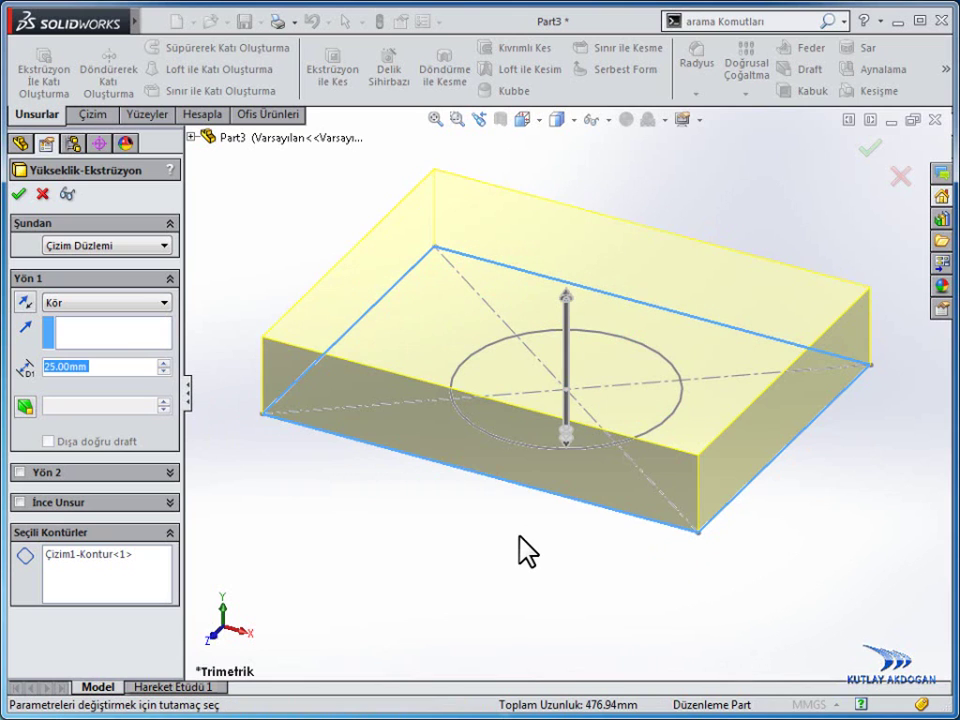
{"action": "left_click", "coordinate": [95, 555]}
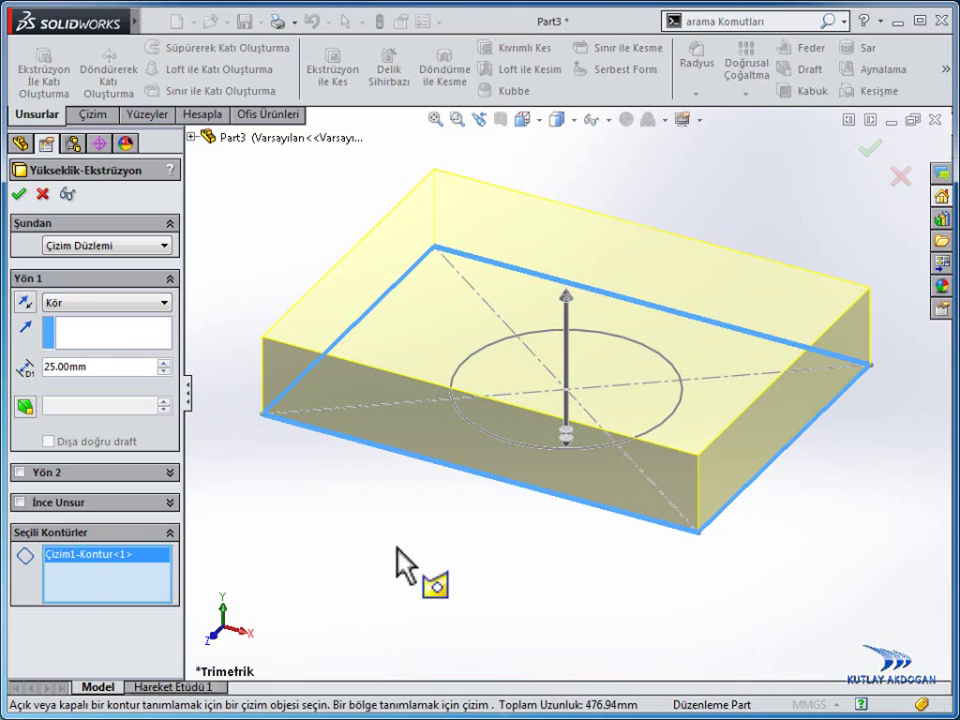
{"action": "left_click", "coordinate": [741, 413]}
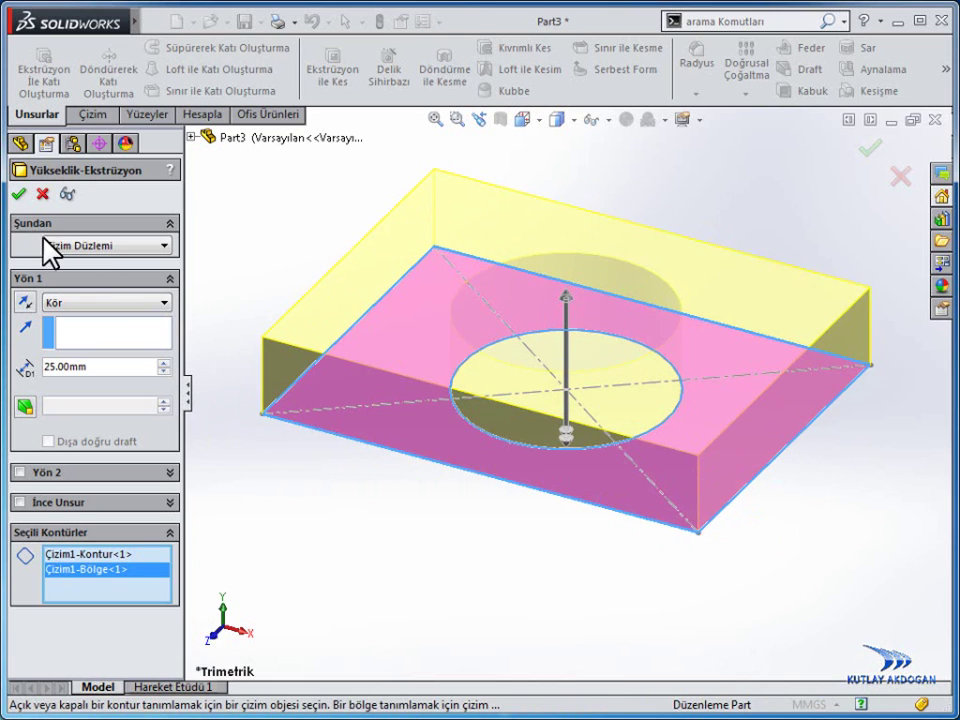
{"action": "left_click", "coordinate": [19, 193]}
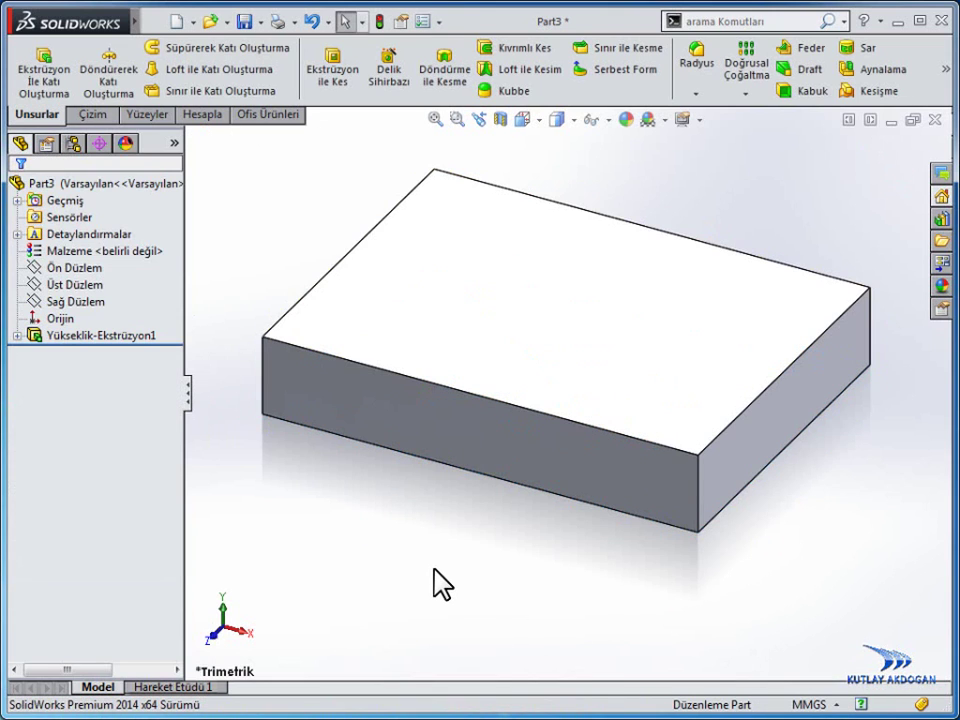
{"action": "mouse_move", "coordinate": [420, 551]}
{"action": "middle_mouse_down"}
{"action": "mouse_move", "coordinate": [439, 366]}
{"action": "mouse_move", "coordinate": [432, 567]}
{"action": "mouse_move", "coordinate": [351, 544]}
{"action": "middle_mouse_up"}
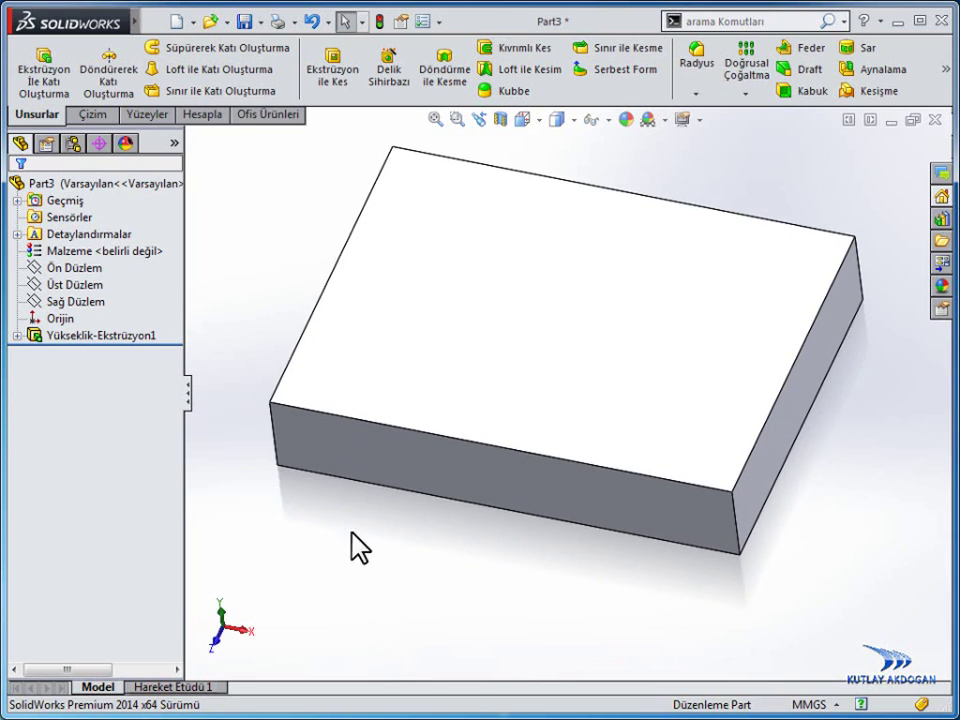
{"action": "left_click", "coordinate": [56, 337]}
{"action": "right_click", "coordinate": [56, 337]}
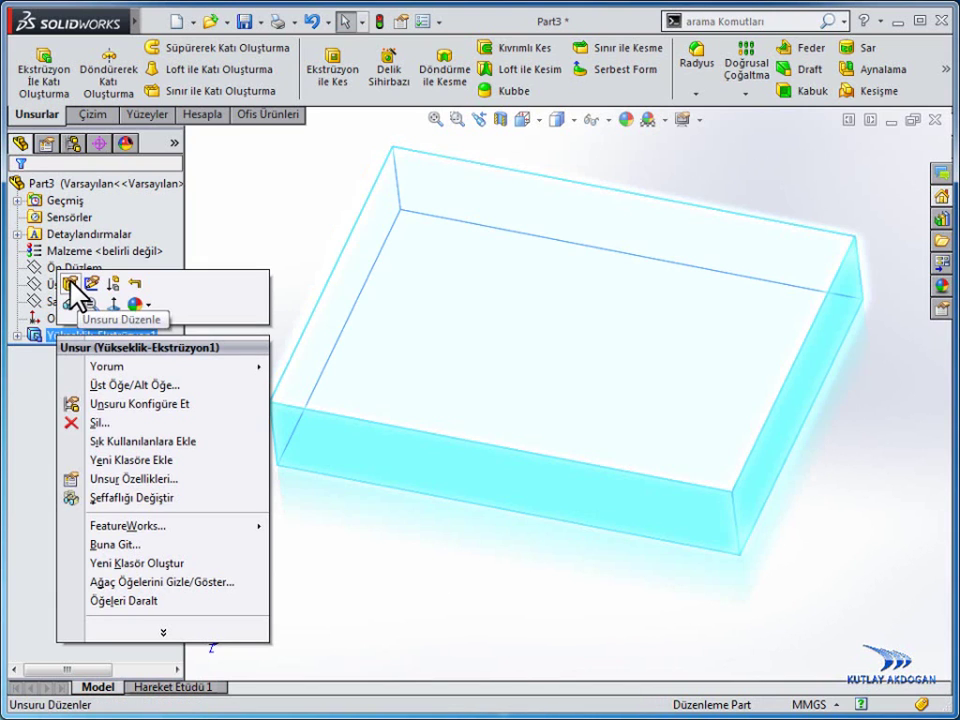
Step: Reopen Yükseklik-Ekstrüzyon1 for editing and accept it unchanged
{"action": "left_click", "coordinate": [72, 277]}
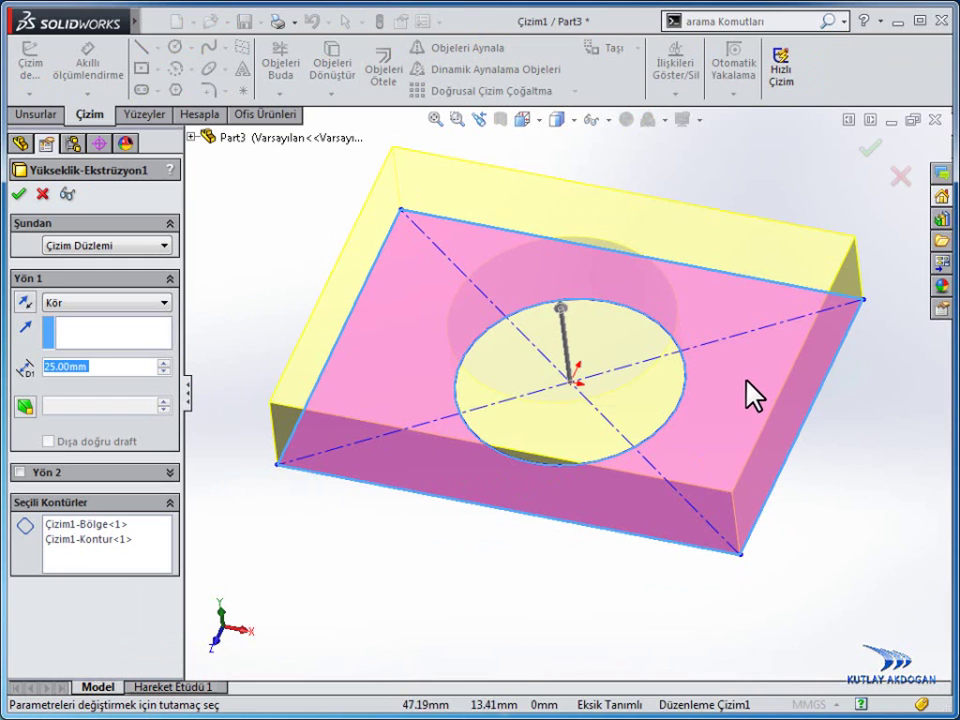
{"action": "mouse_move", "coordinate": [771, 536]}
{"action": "middle_mouse_down"}
{"action": "mouse_move", "coordinate": [743, 483]}
{"action": "mouse_move", "coordinate": [716, 542]}
{"action": "middle_mouse_up"}
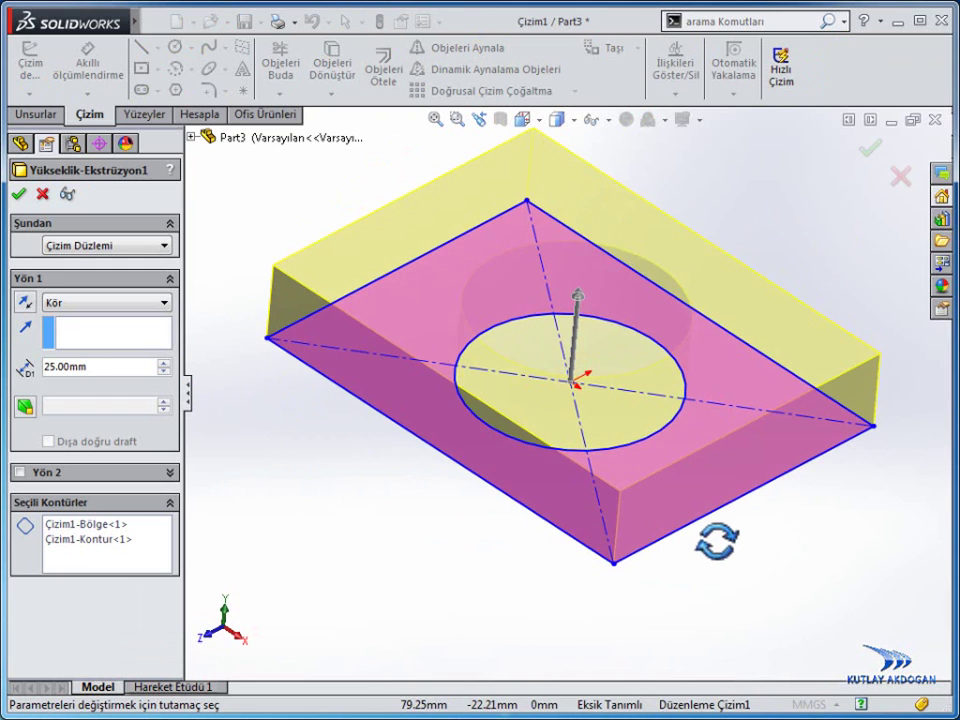
{"action": "left_click", "coordinate": [18, 194]}
{"action": "mouse_move", "coordinate": [435, 583]}
{"action": "middle_mouse_down"}
{"action": "mouse_move", "coordinate": [450, 597]}
{"action": "mouse_move", "coordinate": [443, 561]}
{"action": "middle_mouse_up"}
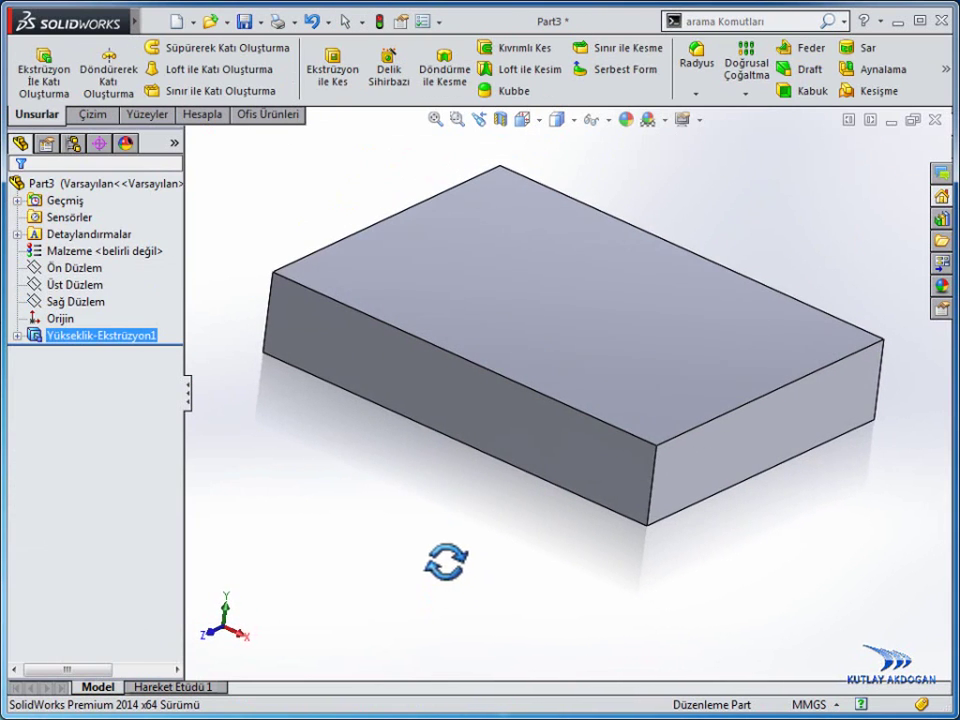
Step: Edit Yükseklik-Ekstrüzyon1 again, clearing Seçili Kontürler so the circle cuts through
{"action": "right_click", "coordinate": [70, 337]}
{"action": "left_click", "coordinate": [83, 281]}
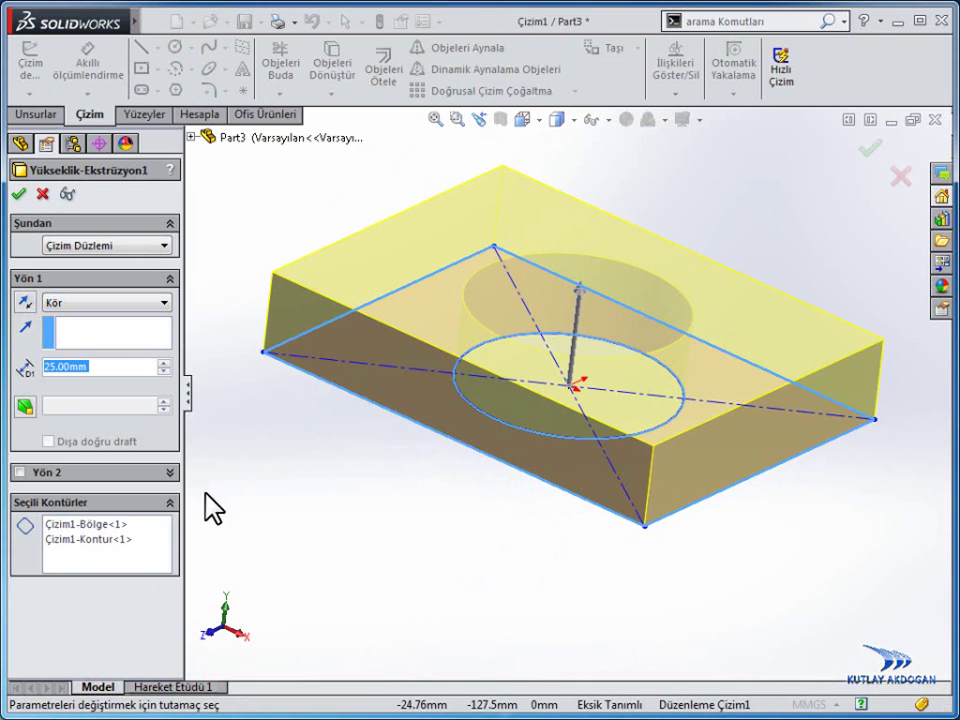
{"action": "left_click", "coordinate": [95, 540]}
{"action": "right_click", "coordinate": [96, 546]}
{"action": "left_click", "coordinate": [122, 551]}
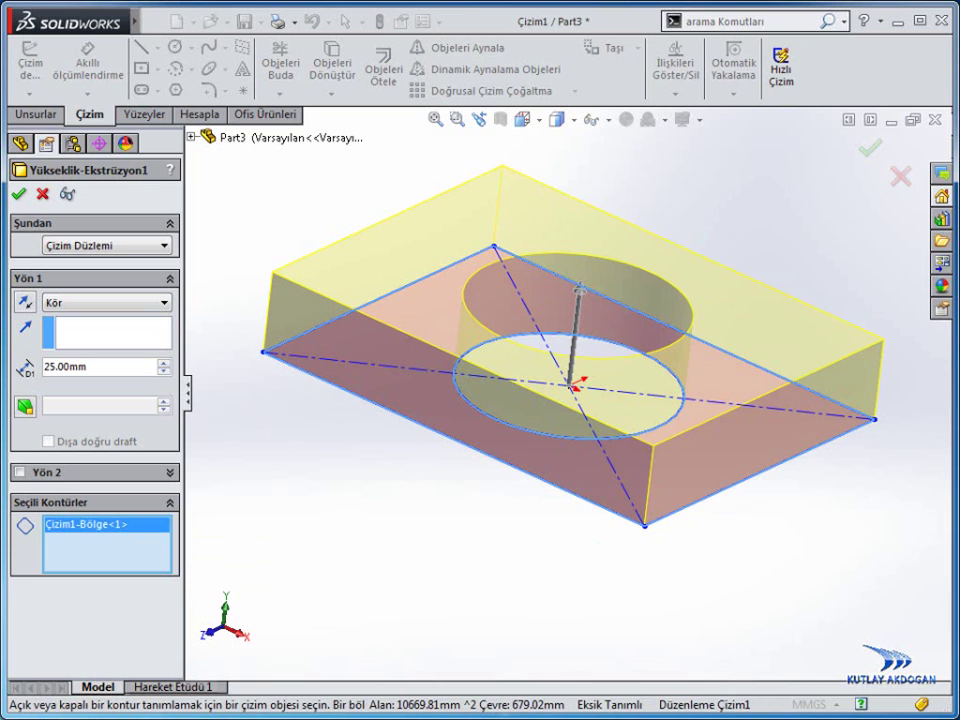
{"action": "left_click", "coordinate": [18, 194]}
{"action": "mouse_move", "coordinate": [432, 545]}
{"action": "middle_mouse_down"}
{"action": "mouse_move", "coordinate": [425, 535]}
{"action": "mouse_move", "coordinate": [440, 545]}
{"action": "middle_mouse_up"}
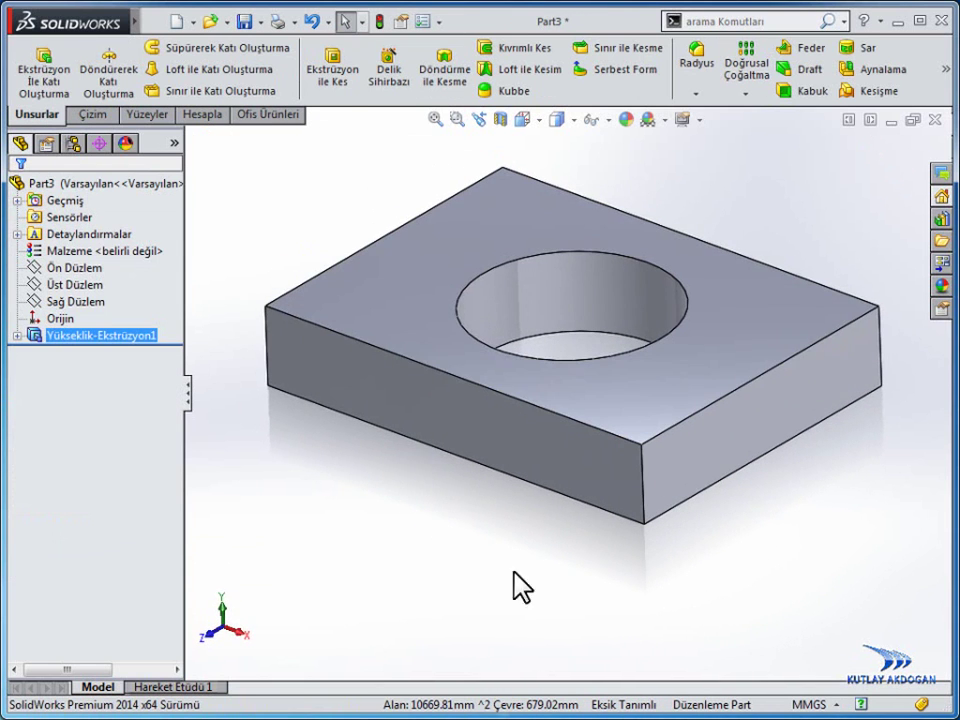
{"action": "left_click", "coordinate": [812, 232]}
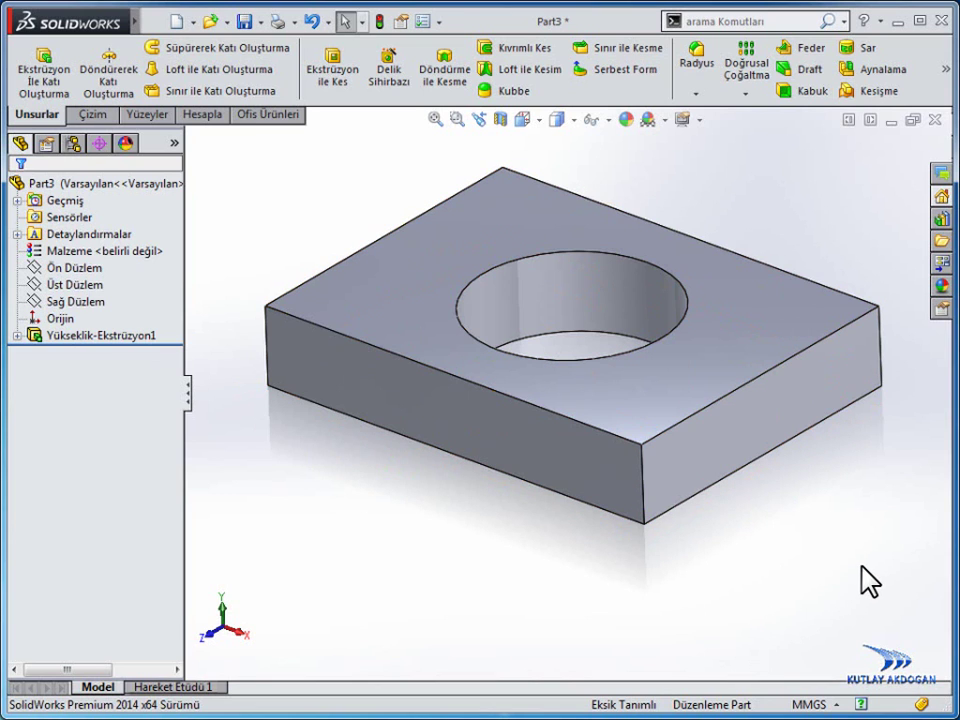
{"action": "key", "text": "f"}
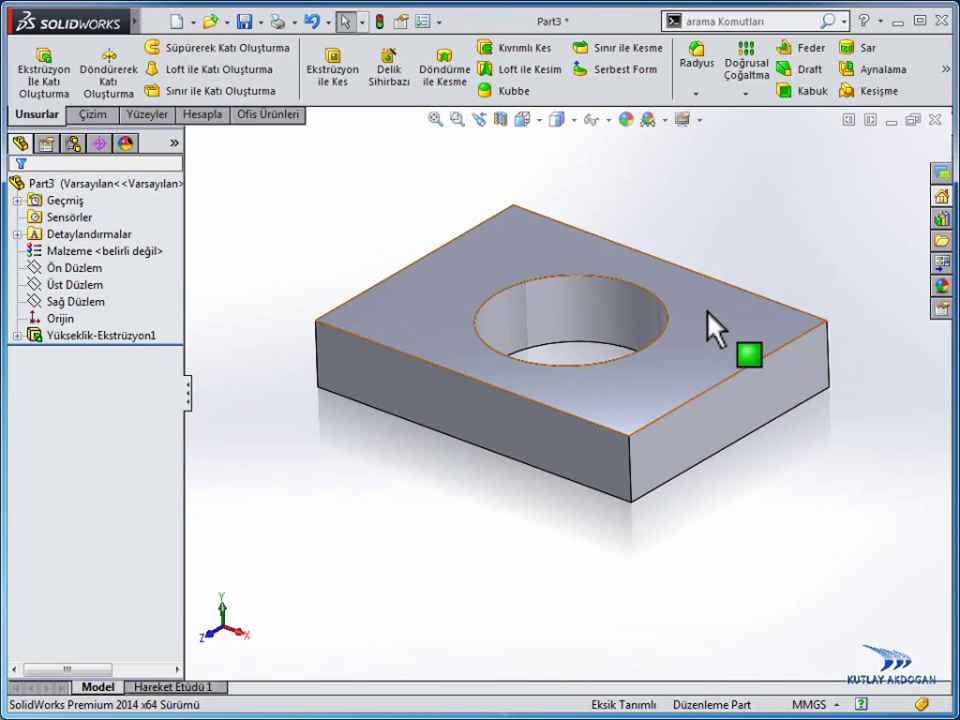
{"action": "scroll", "coordinate": [707, 328], "scroll_direction": "down", "scroll_amount": 2}
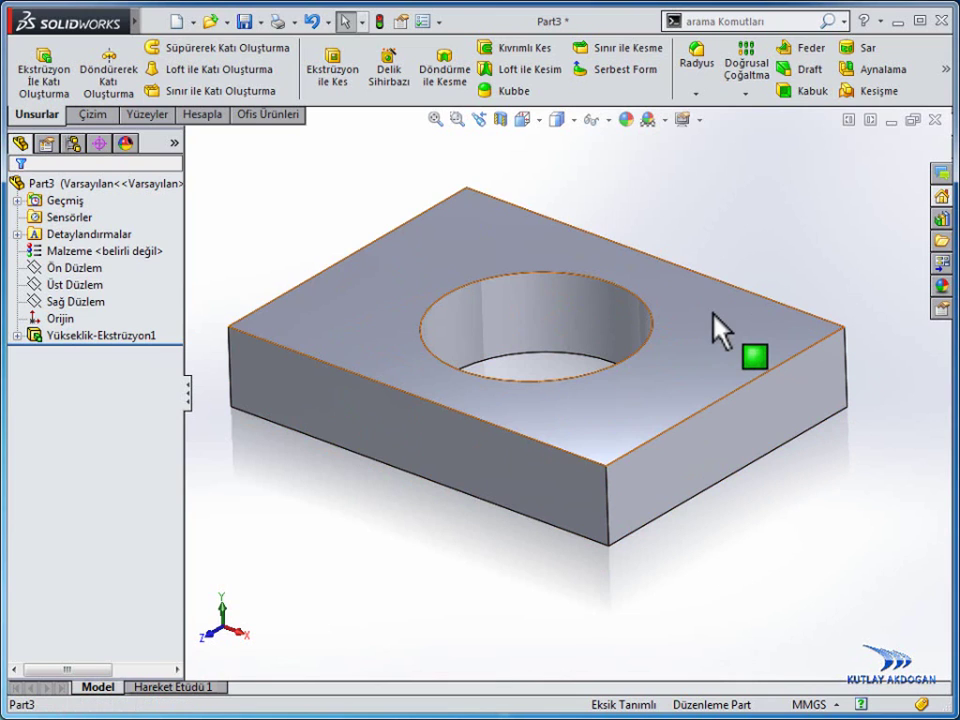
Step: Open sketch Çizim2 on the block's top face, viewed Buna Dik (Normal To)
{"action": "left_click", "coordinate": [713, 314]}
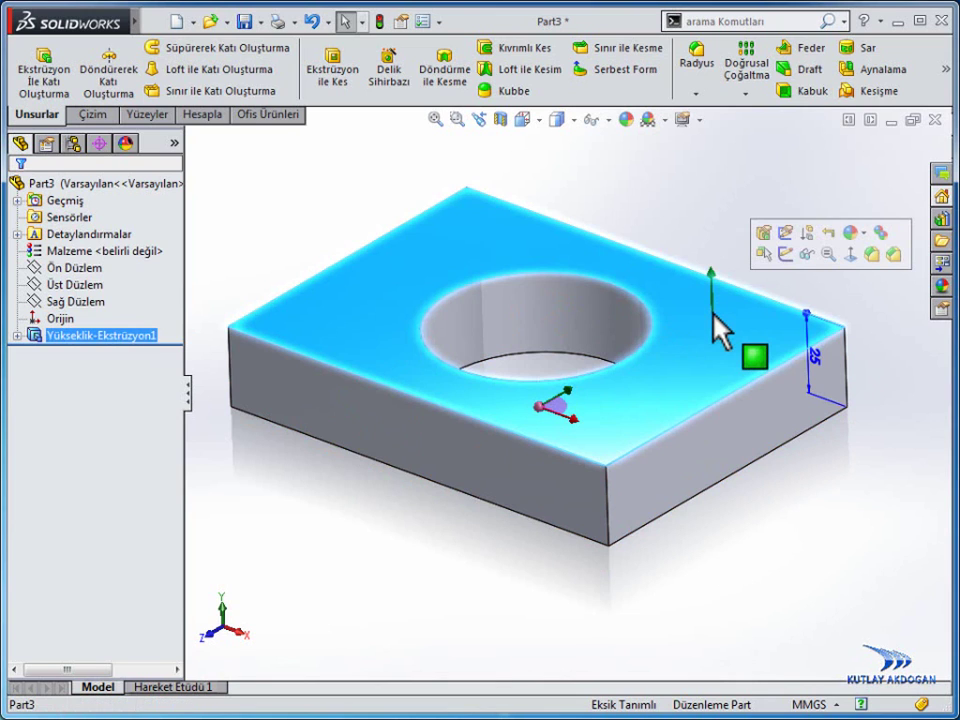
{"action": "left_click", "coordinate": [784, 256]}
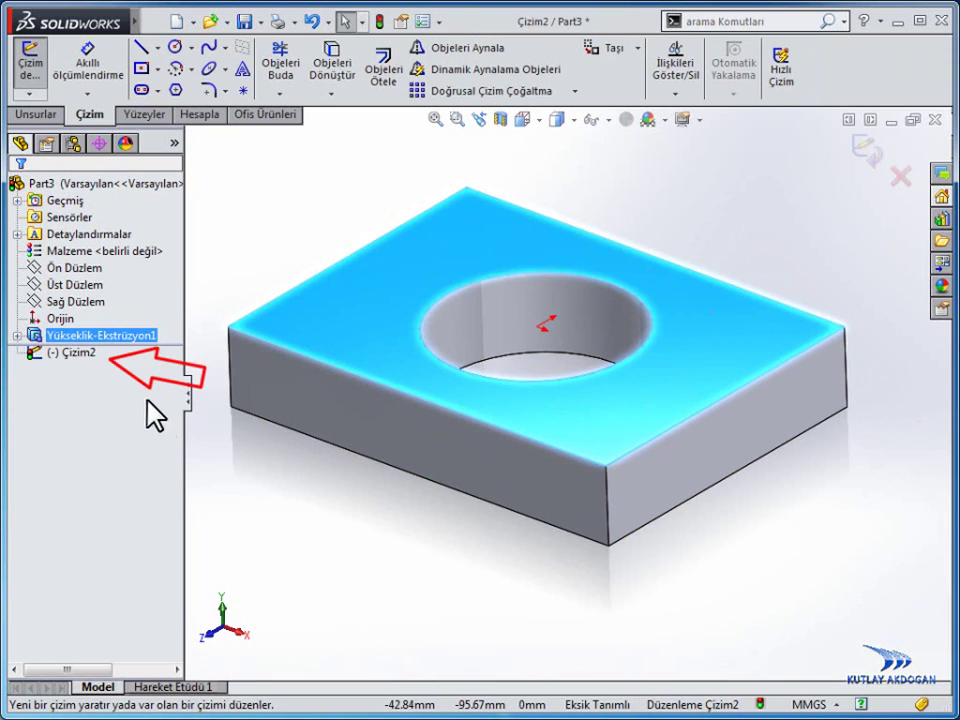
{"action": "left_click", "coordinate": [62, 352]}
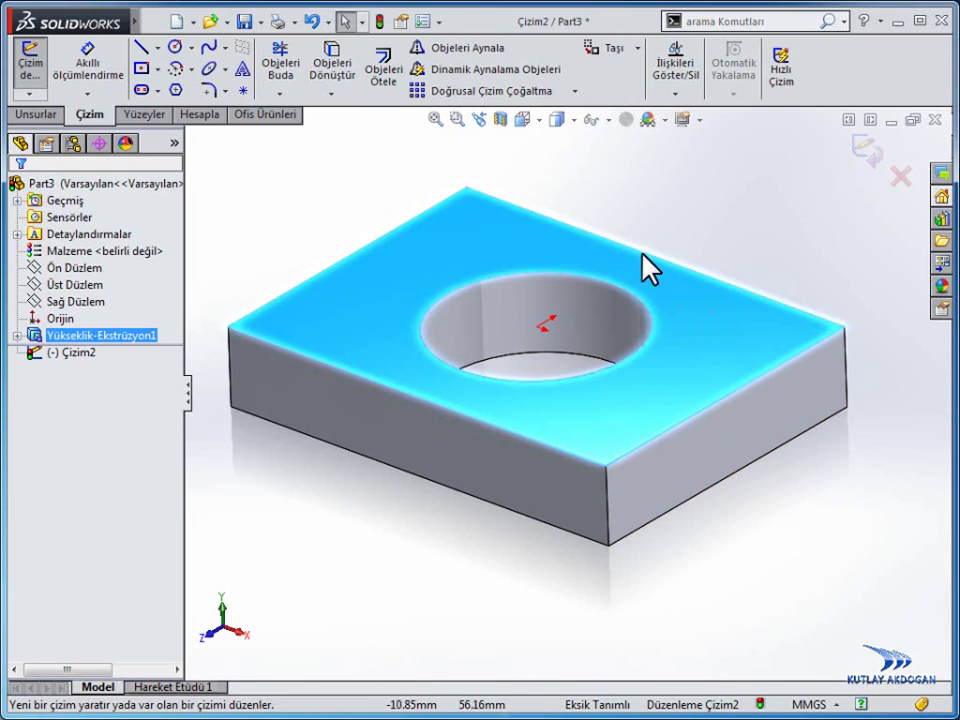
{"action": "left_click", "coordinate": [539, 118]}
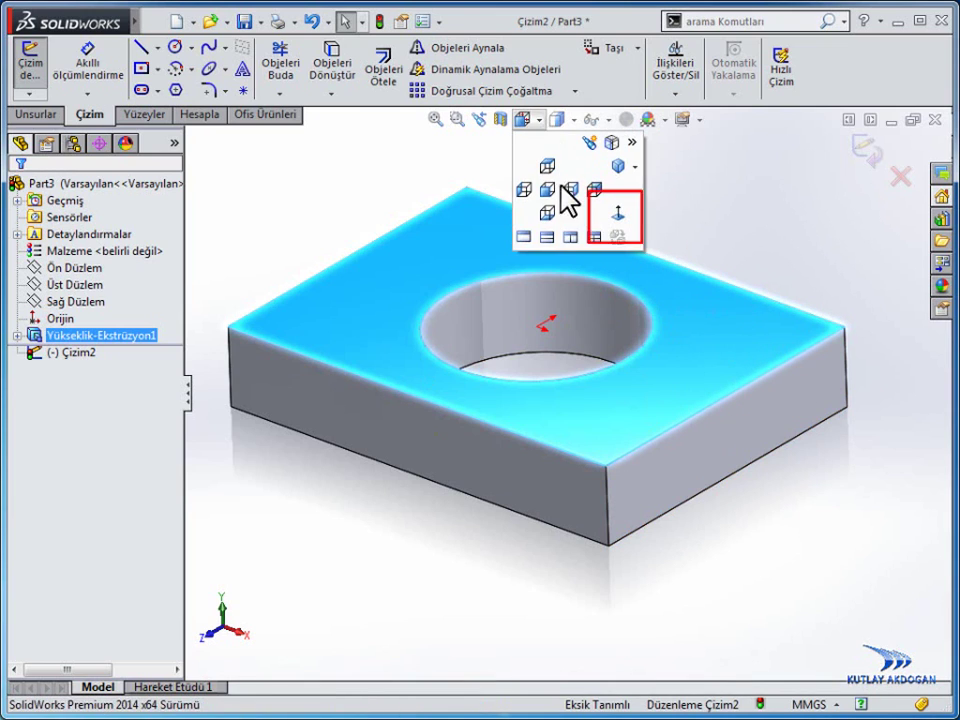
{"action": "left_click", "coordinate": [620, 215]}
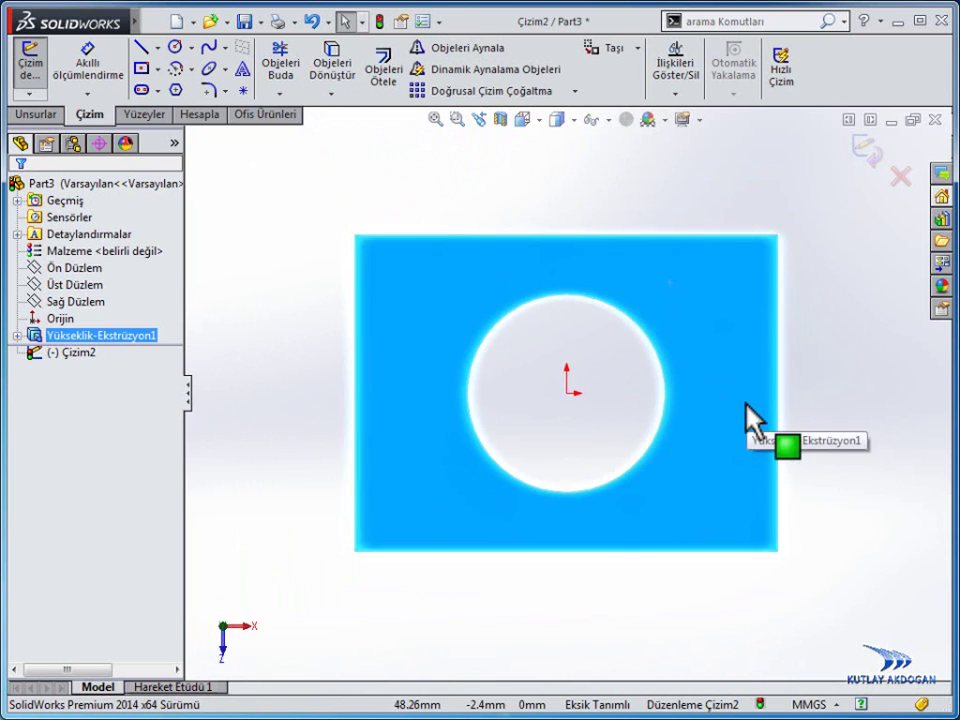
{"action": "left_click", "coordinate": [829, 461]}
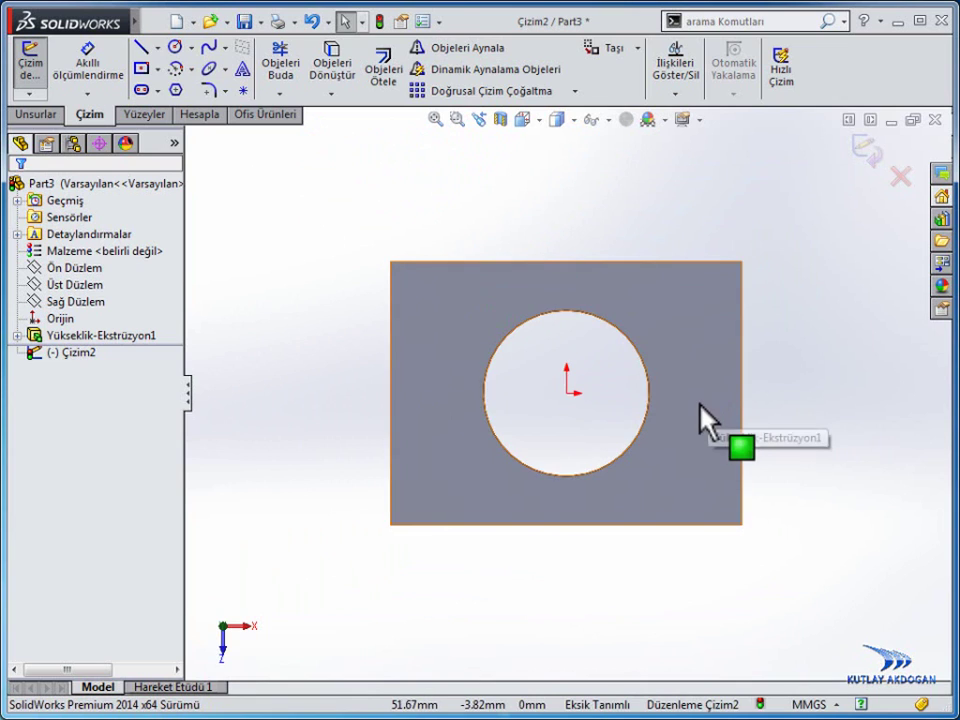
Step: Sketch a small corner-rectangle square at the top face's top-right corner
{"action": "left_click", "coordinate": [157, 69]}
{"action": "left_click", "coordinate": [172, 89]}
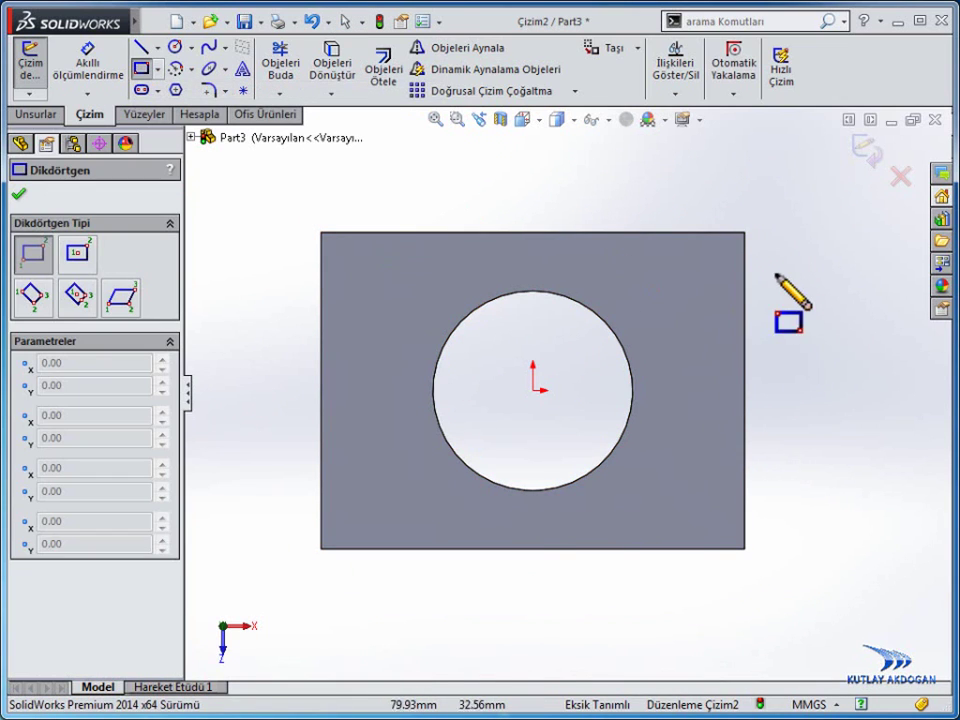
{"action": "left_click", "coordinate": [744, 233]}
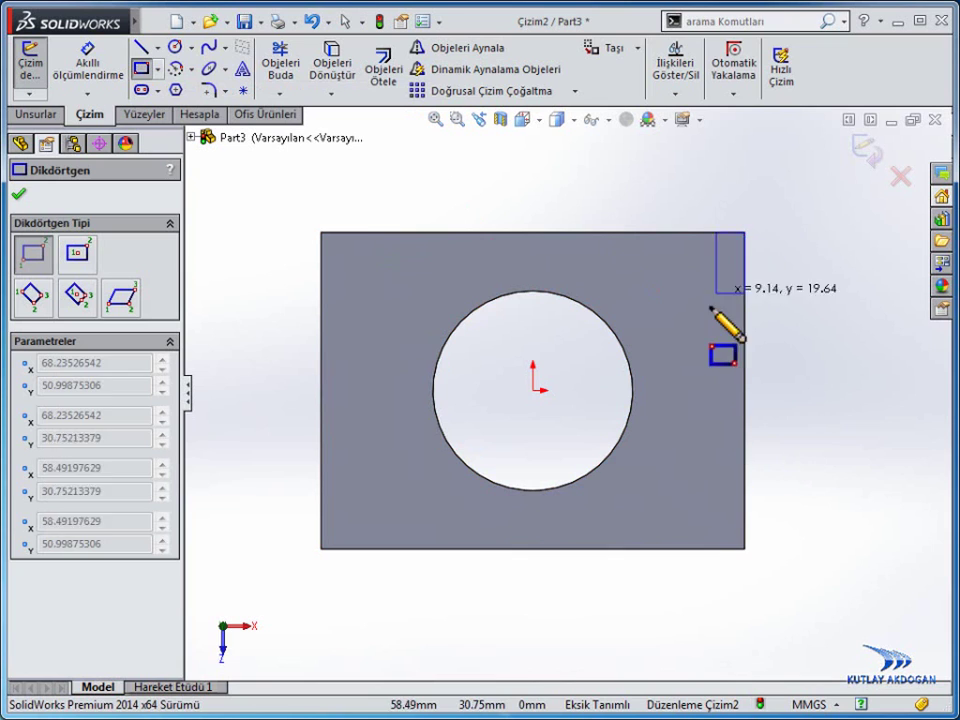
{"action": "left_click", "coordinate": [660, 302]}
{"action": "right_click", "coordinate": [810, 270]}
{"action": "left_click", "coordinate": [842, 255]}
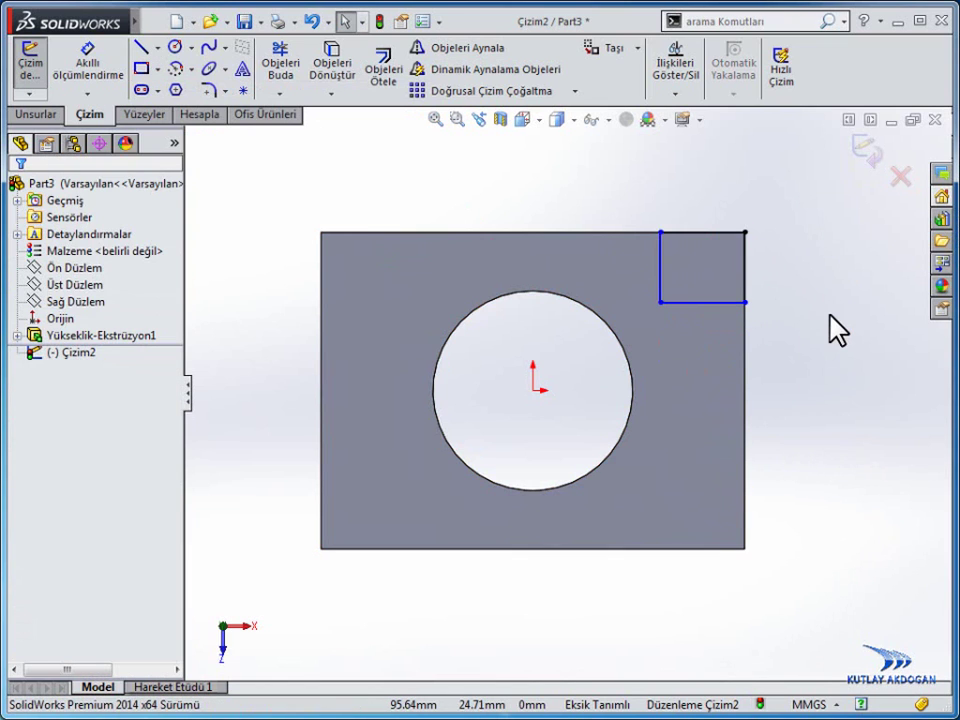
Step: View isometrically and extrude the square into boss Yükseklik-Ekstrüzyon2
{"action": "left_click", "coordinate": [540, 130]}
{"action": "left_click", "coordinate": [618, 167]}
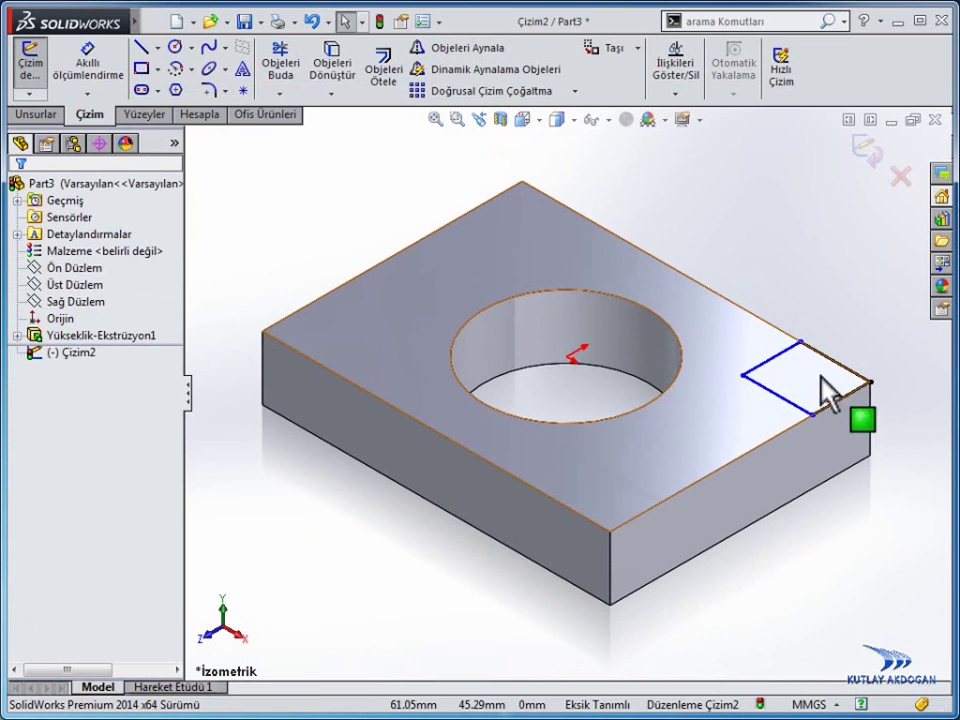
{"action": "left_click", "coordinate": [36, 114]}
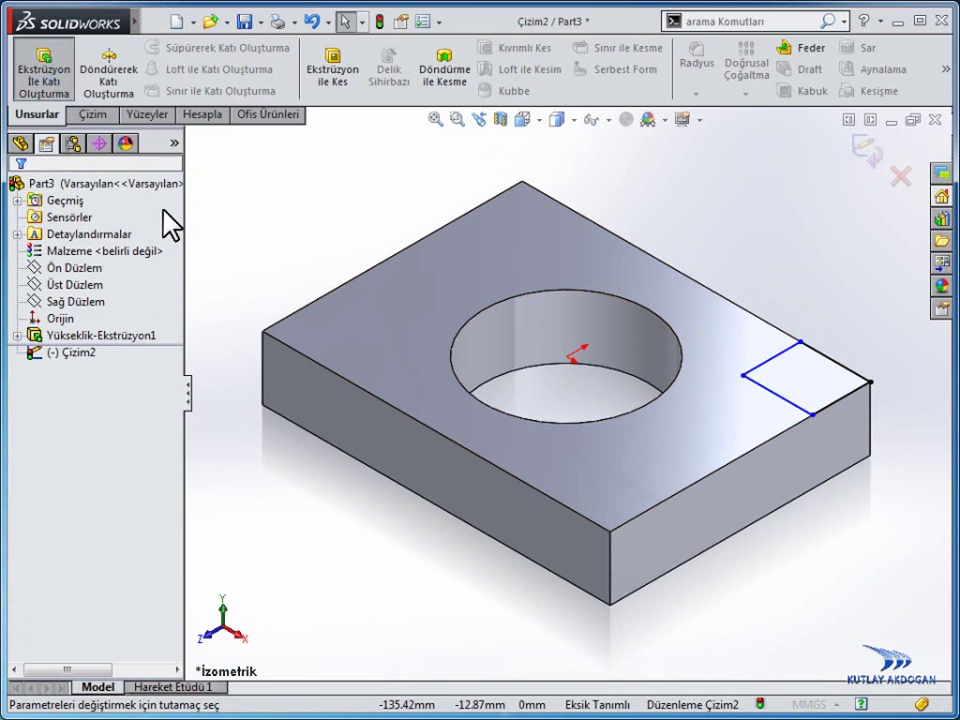
{"action": "left_click", "coordinate": [18, 192]}
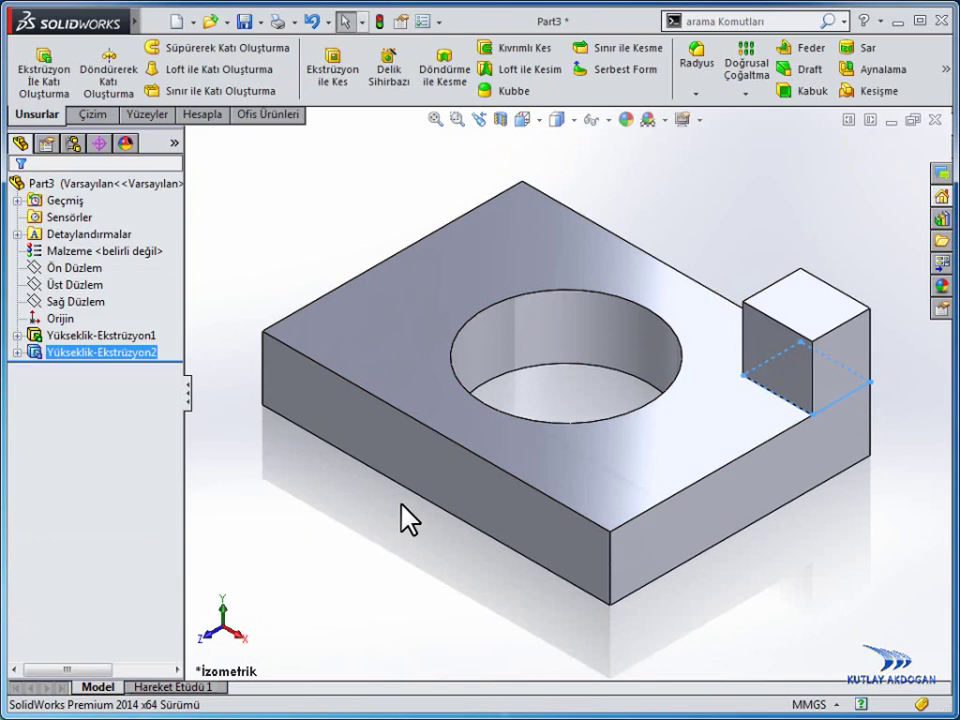
{"action": "left_click", "coordinate": [394, 528]}
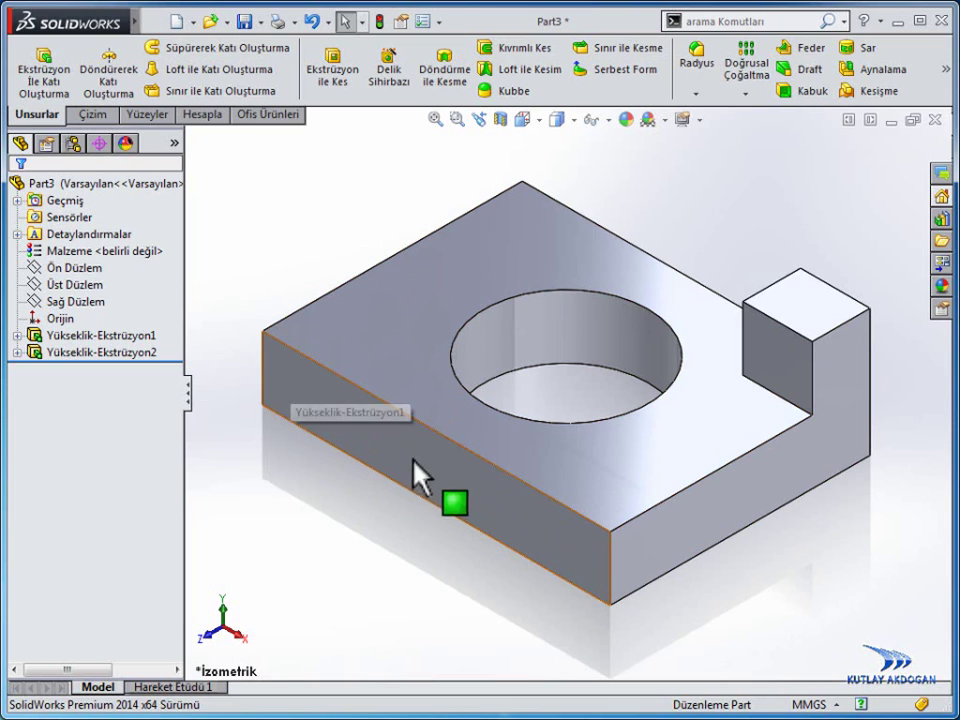
Step: Start a new sketch on the block's front face and view it straight on
{"action": "left_click", "coordinate": [326, 418]}
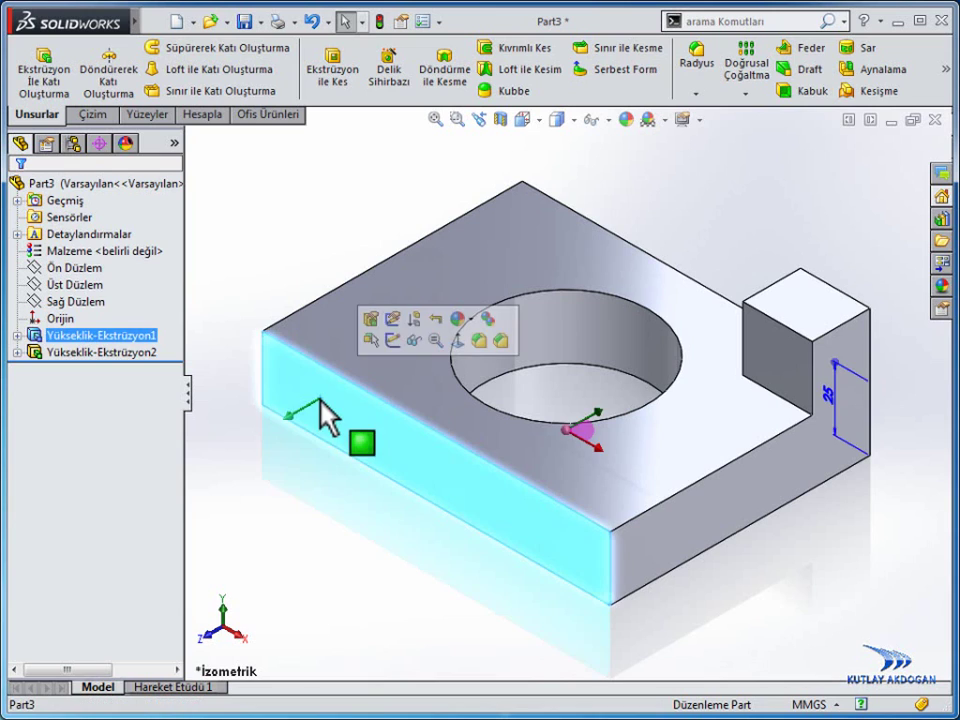
{"action": "left_click", "coordinate": [395, 345]}
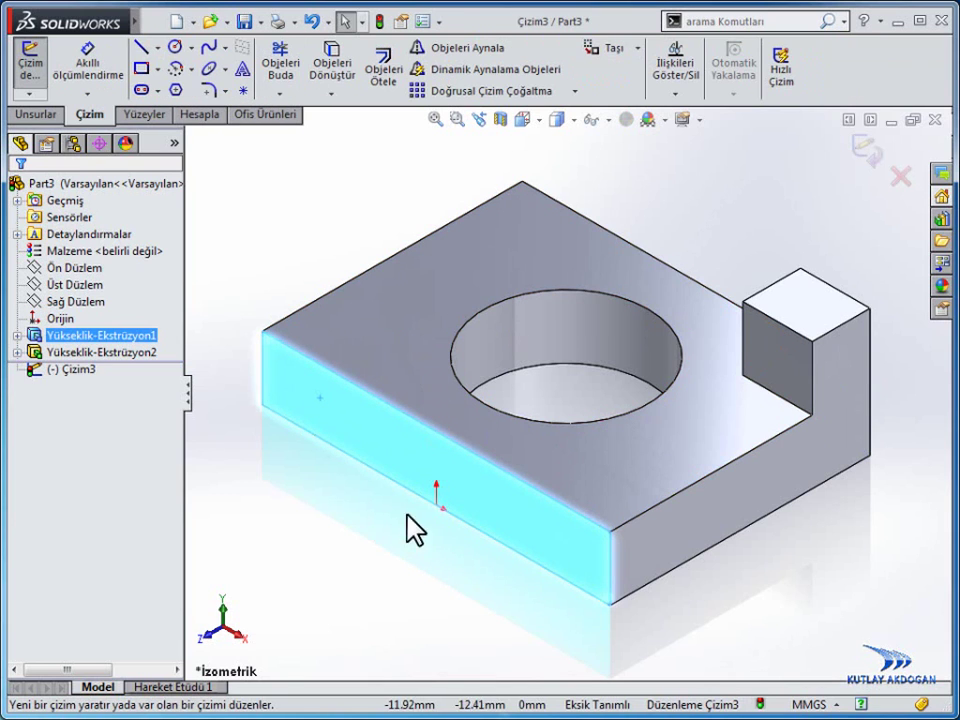
{"action": "left_click", "coordinate": [527, 120]}
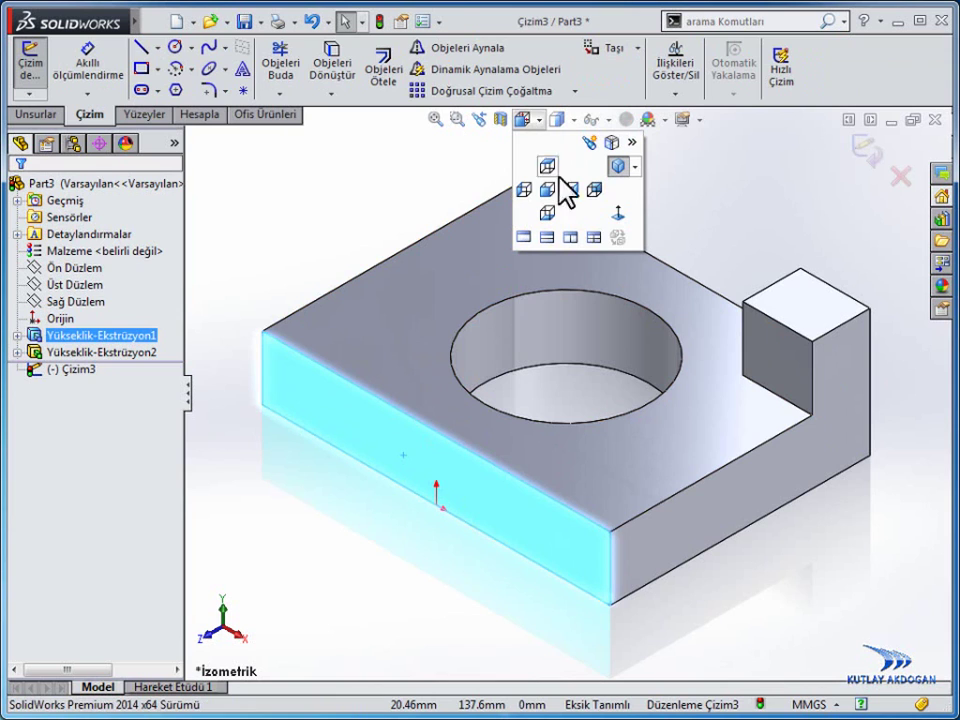
{"action": "left_click", "coordinate": [618, 214]}
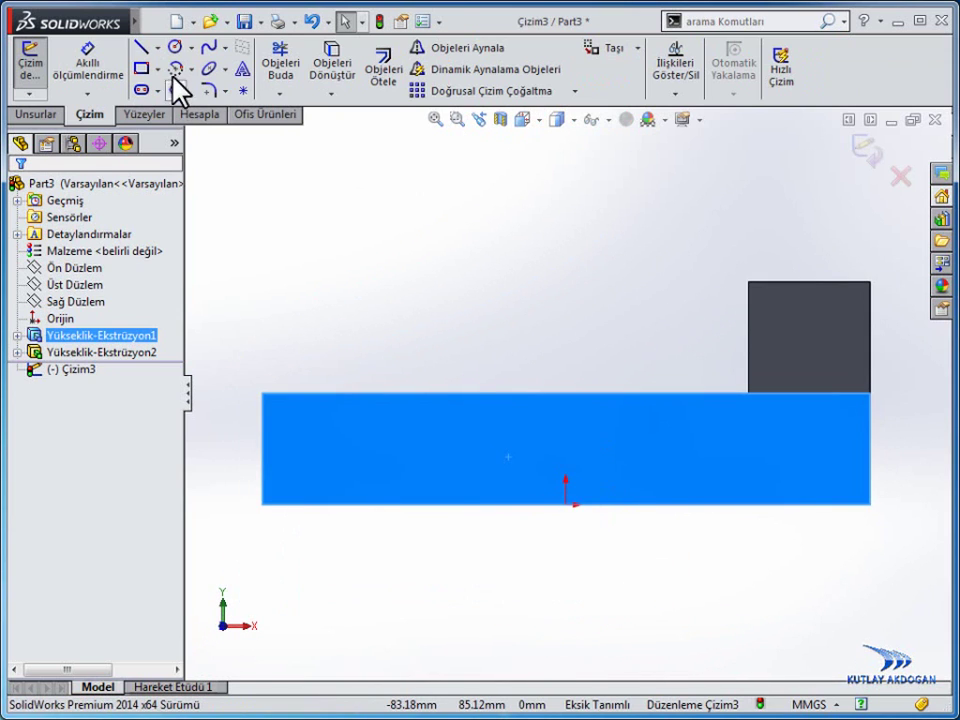
Step: Draw a small circle near the face's left end, then return to isometric view
{"action": "left_click", "coordinate": [175, 47]}
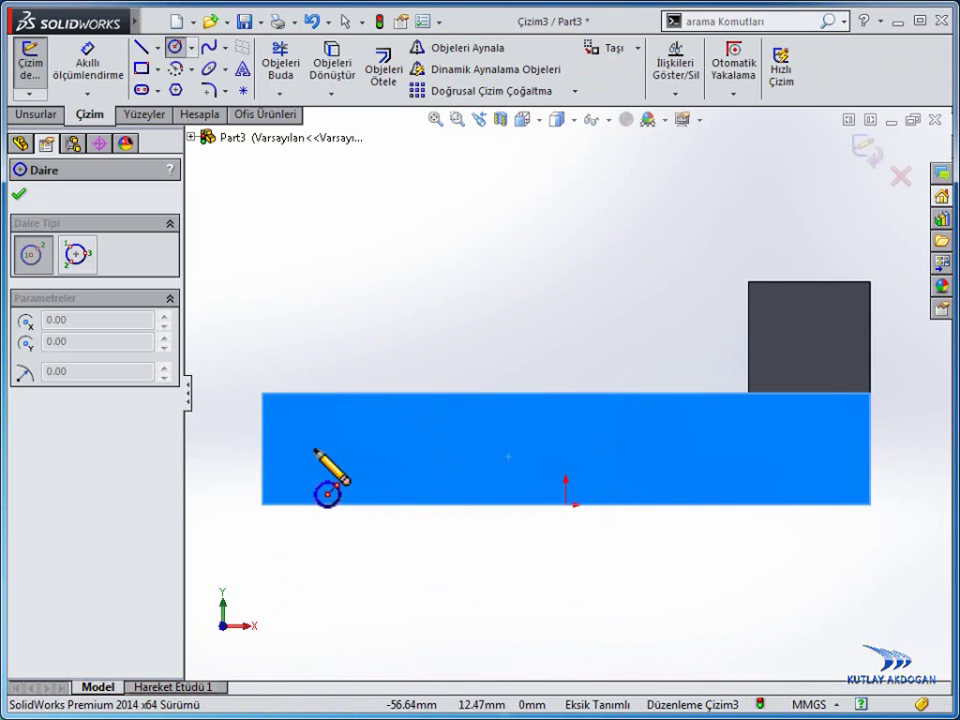
{"action": "left_click", "coordinate": [307, 451]}
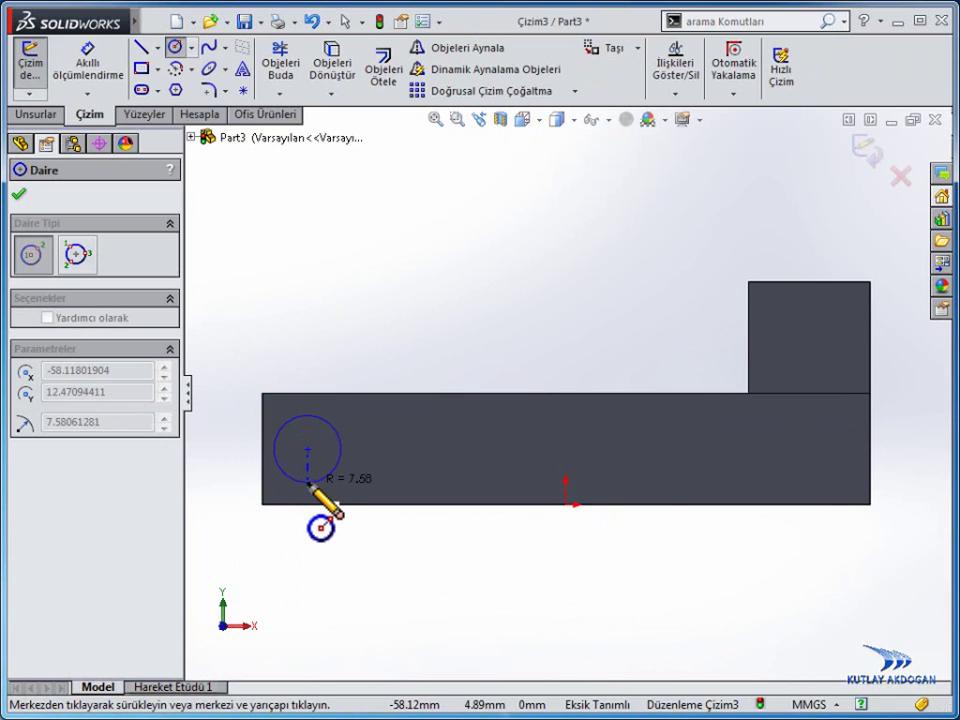
{"action": "left_click", "coordinate": [313, 483]}
{"action": "right_click", "coordinate": [342, 290]}
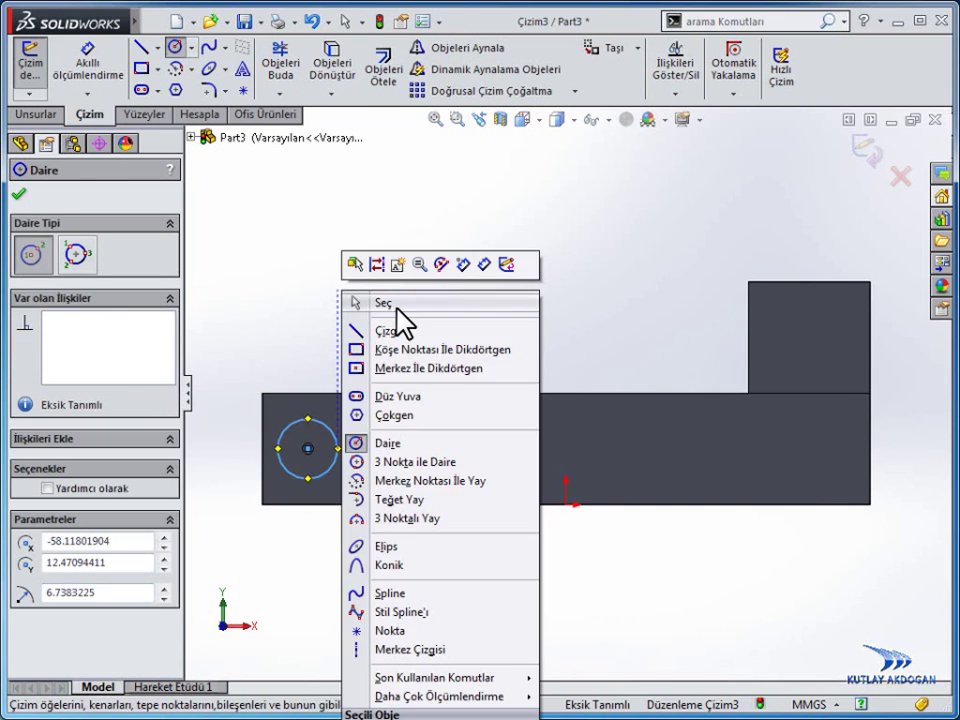
{"action": "left_click", "coordinate": [394, 306]}
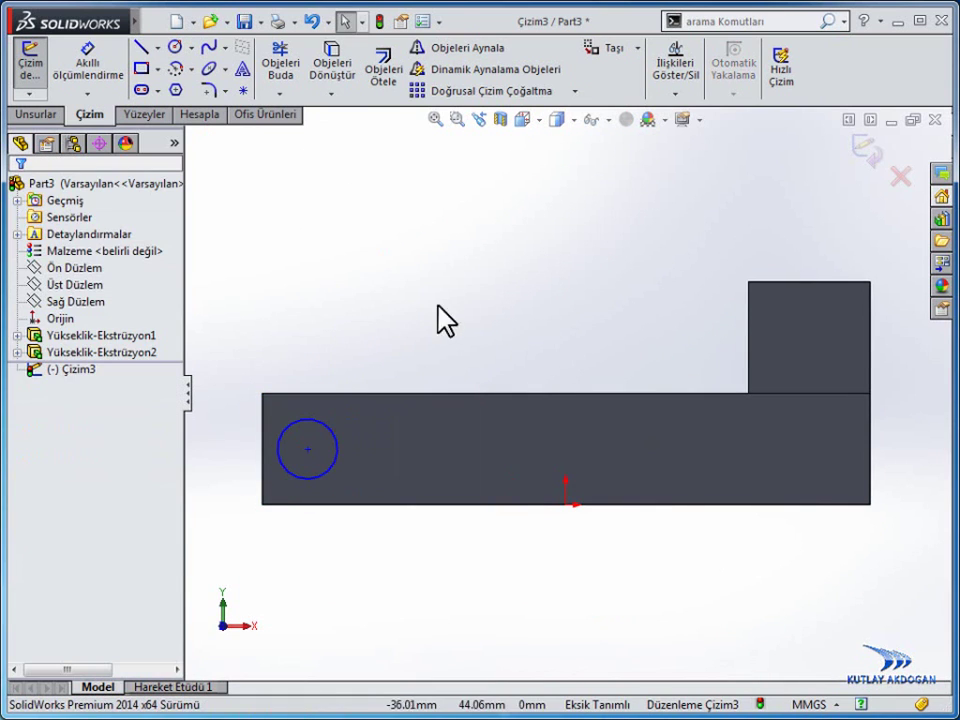
{"action": "left_click", "coordinate": [523, 120]}
{"action": "left_click", "coordinate": [617, 168]}
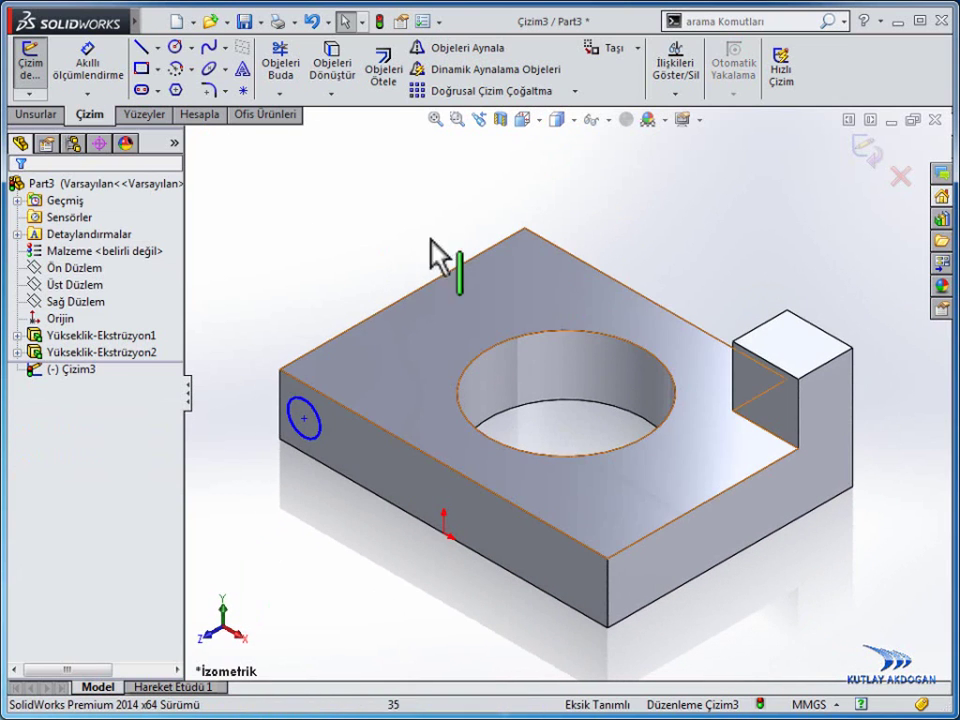
Step: Extrude-cut the small circle 139 mm deep into the block's side face
{"action": "left_click", "coordinate": [40, 113]}
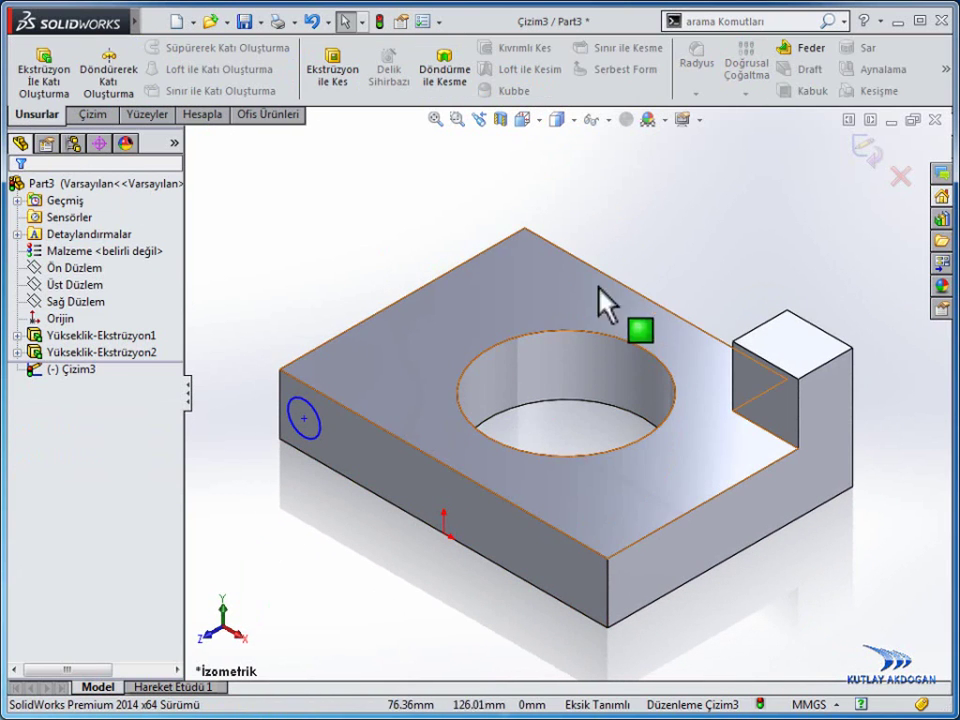
{"action": "left_click", "coordinate": [336, 72]}
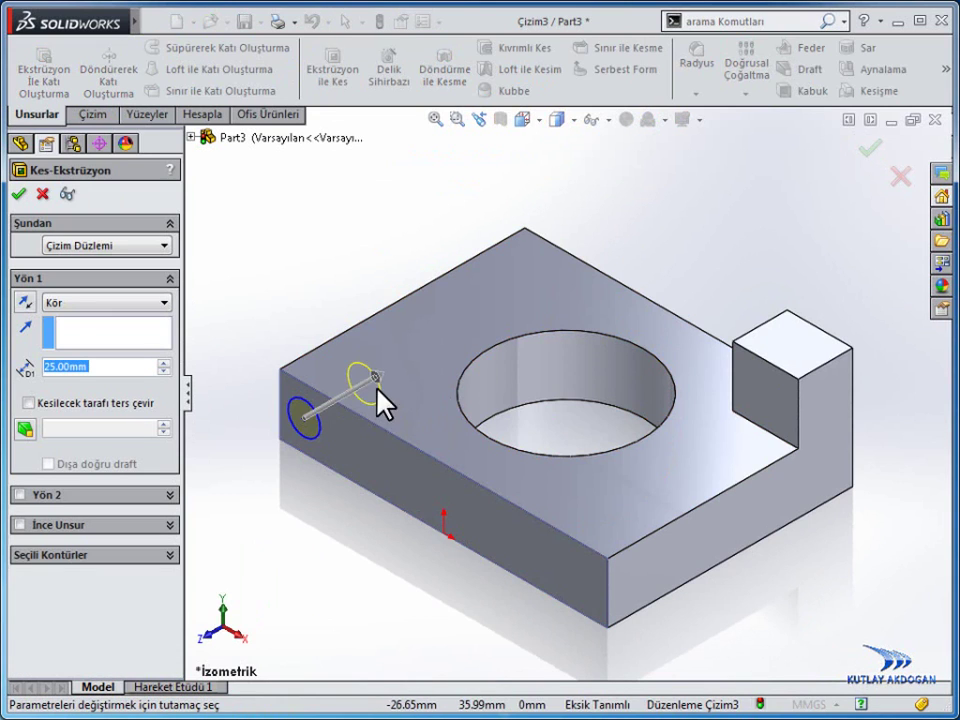
{"action": "left_click_drag", "start_coordinate": [378, 376], "coordinate": [665, 250]}
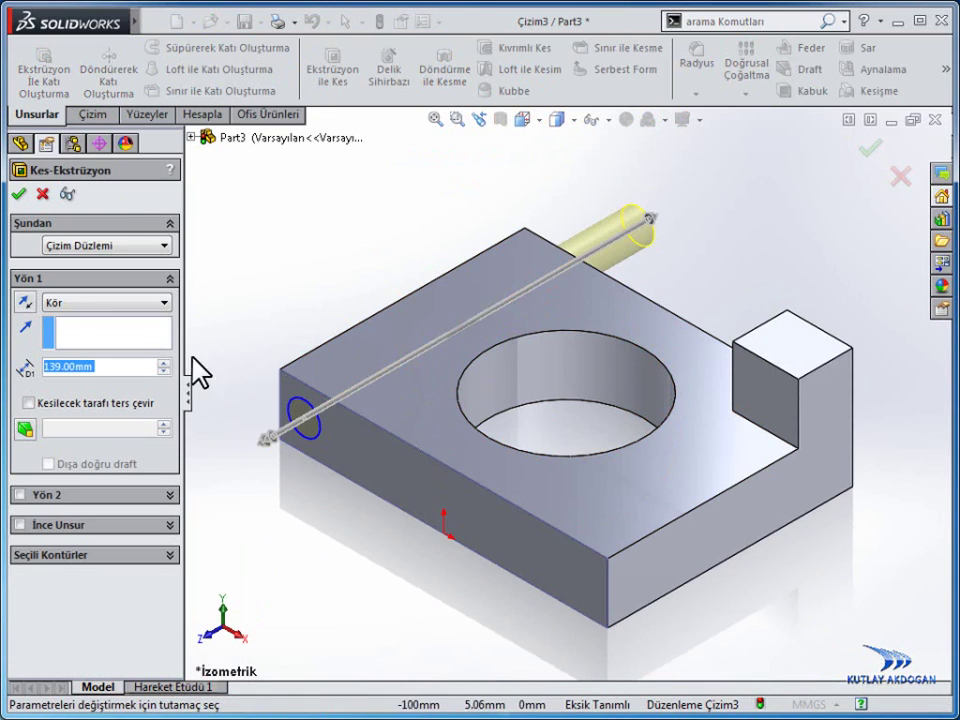
{"action": "left_click", "coordinate": [17, 193]}
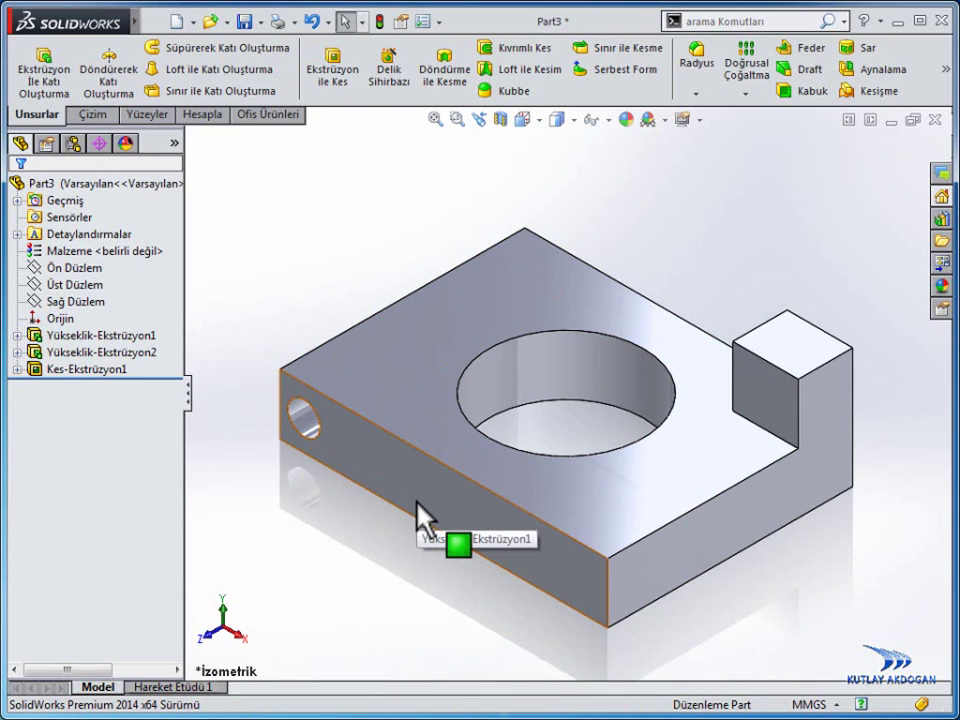
{"action": "key", "text": "f"}
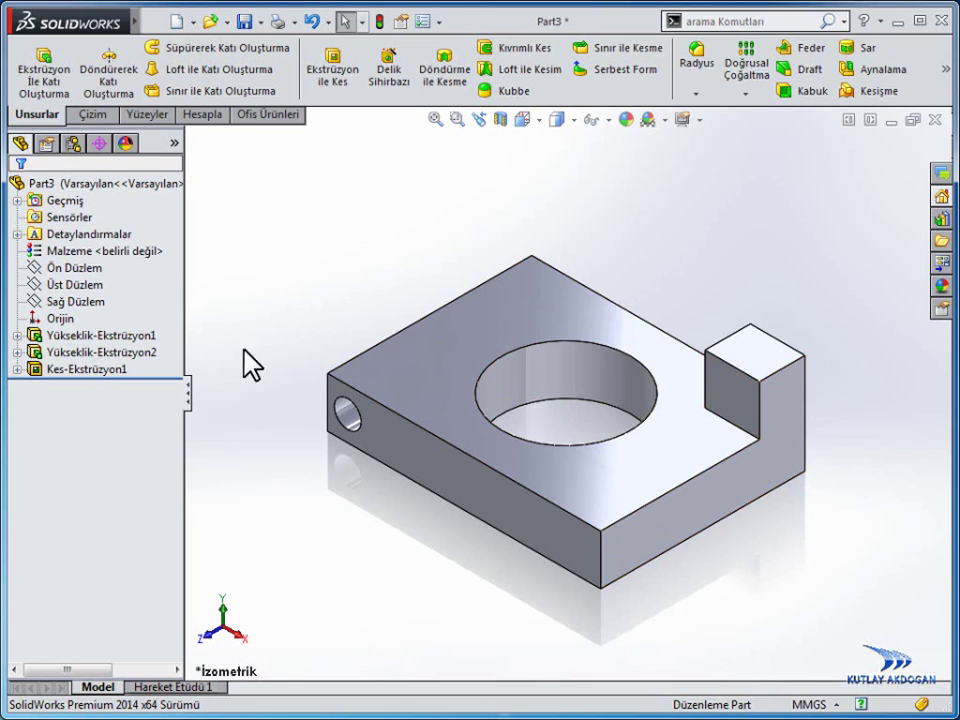
{"action": "left_click", "coordinate": [87, 266]}
{"action": "left_click", "coordinate": [88, 303]}
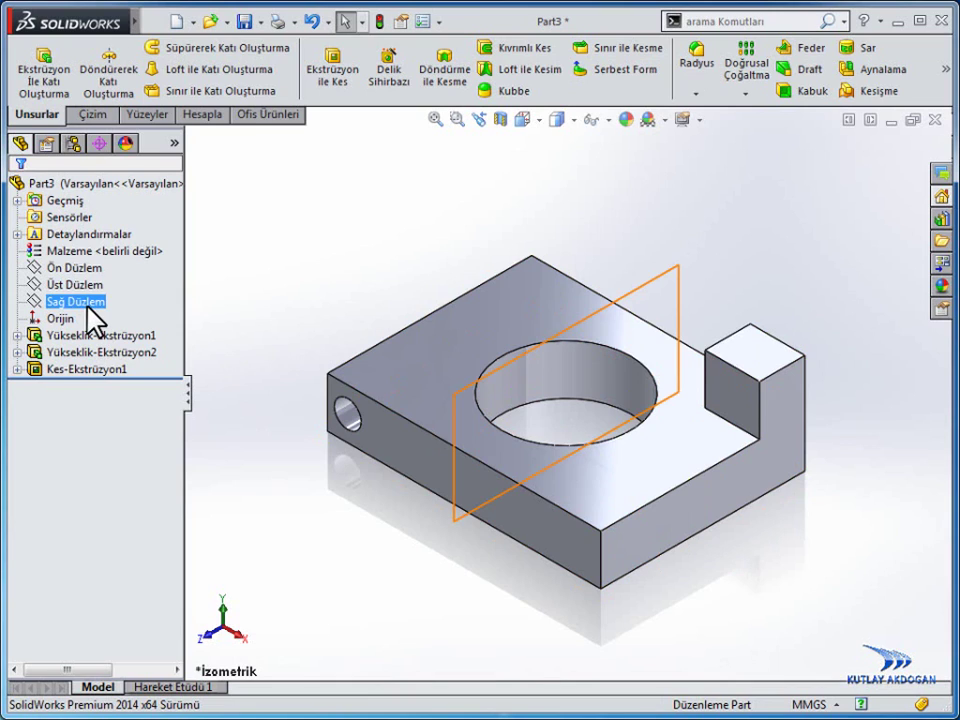
{"action": "left_click", "coordinate": [390, 256]}
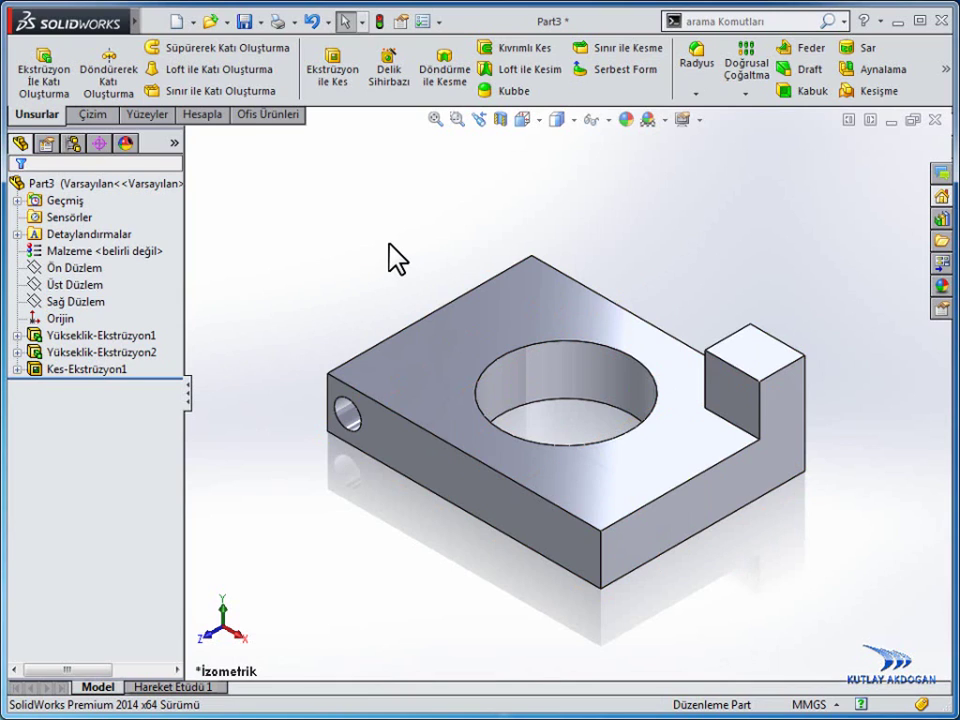